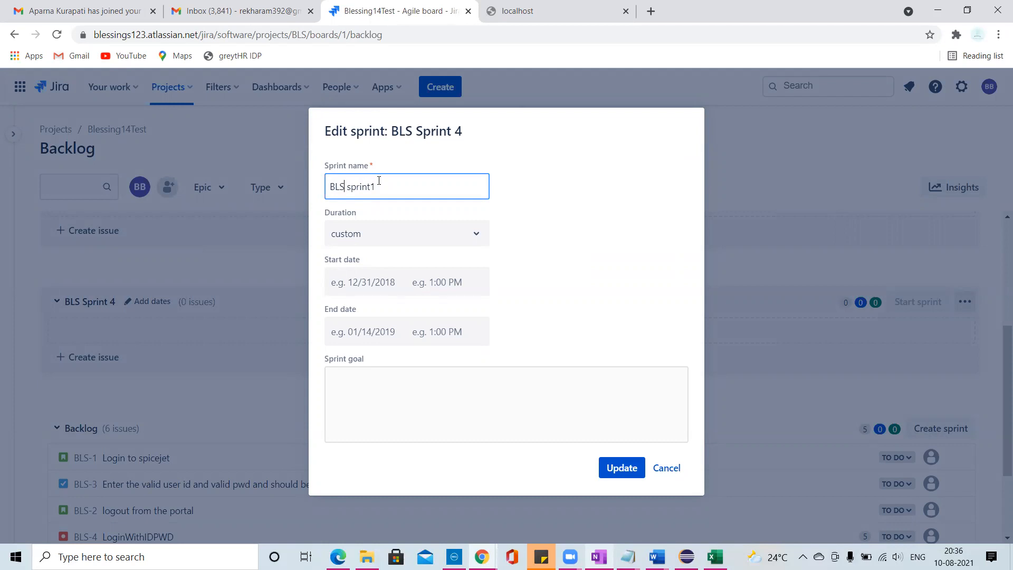
- Rename BLS Sprint 4 to "BLS batch 15 sprint1" and schedule it from 8/10/2021 to 8/24/2021
type("batch 1 5")
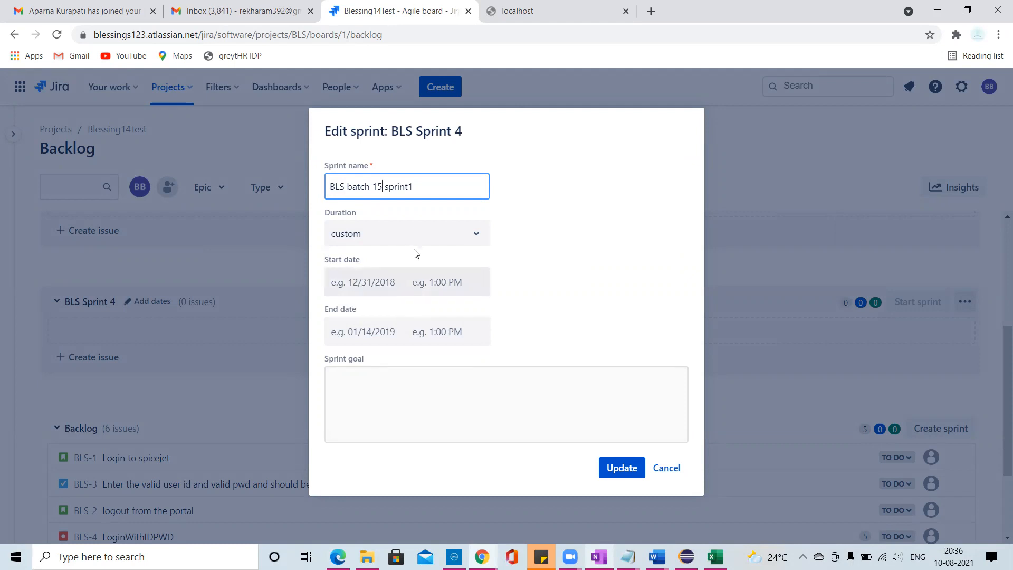
left_click(389, 284)
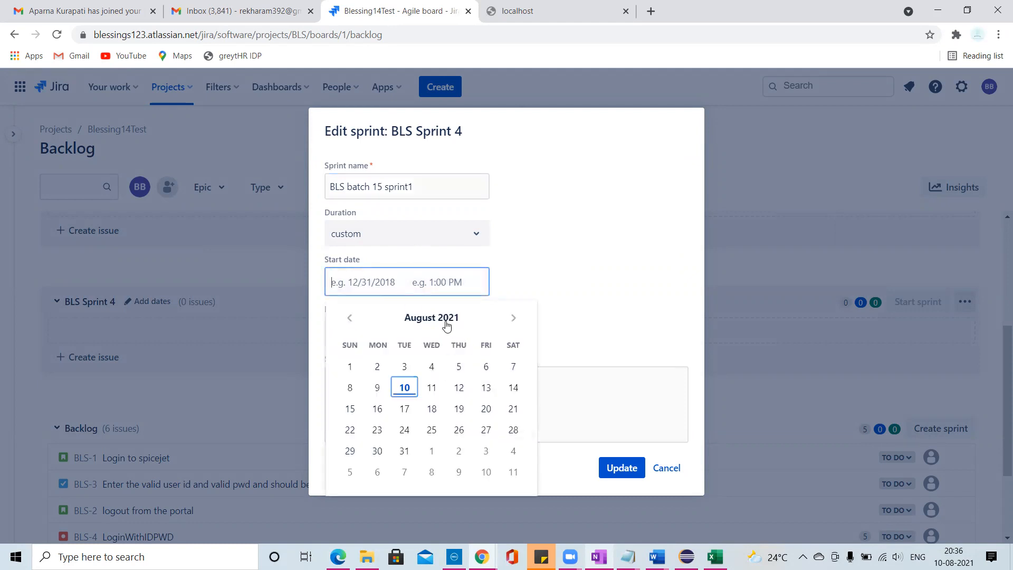
left_click(405, 391)
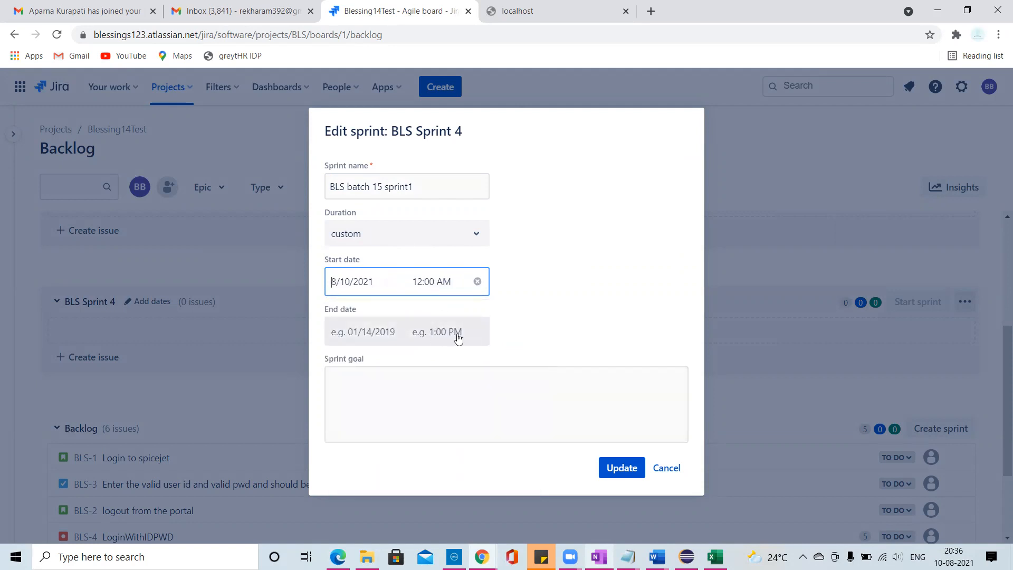
left_click(441, 337)
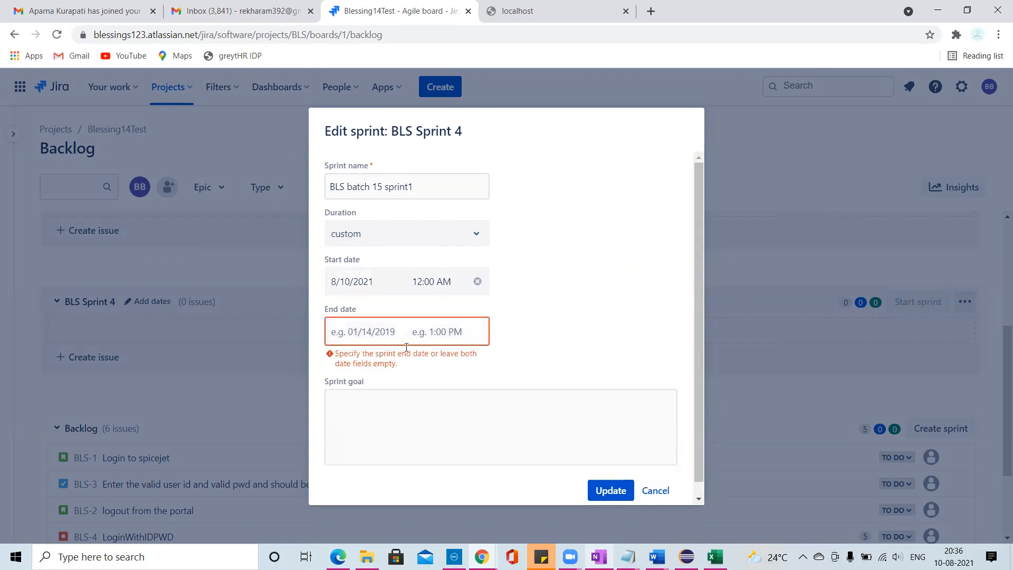
left_click(460, 333)
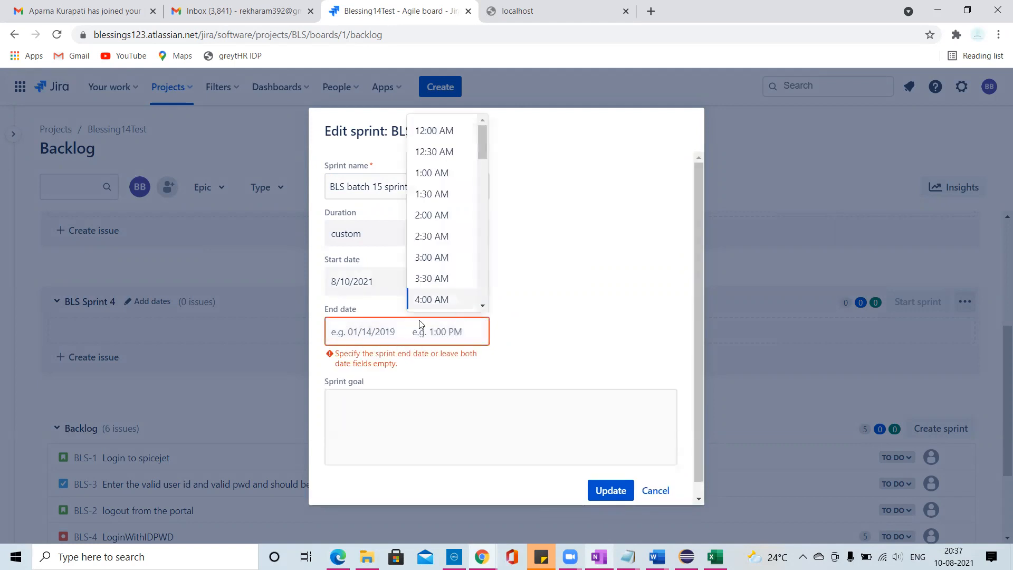
left_click(356, 336)
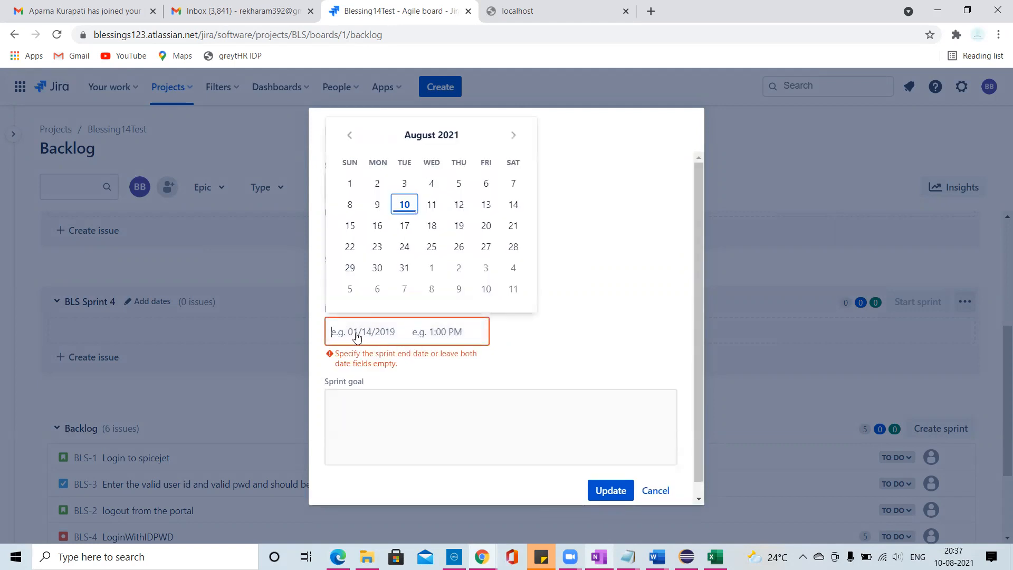
left_click(405, 247)
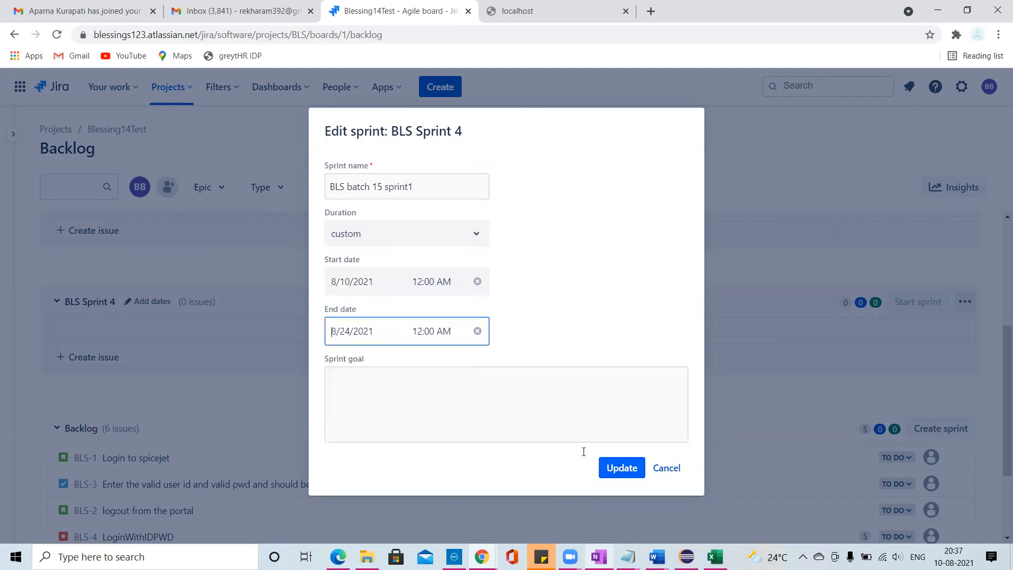
left_click(638, 469)
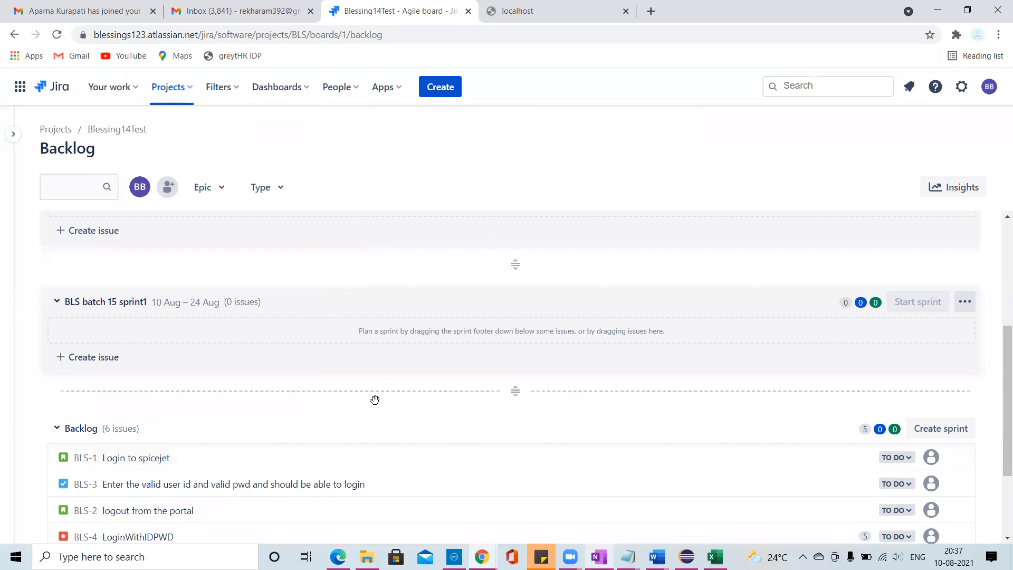
scroll(374, 400, "down", 1)
scroll(355, 391, "up", 1)
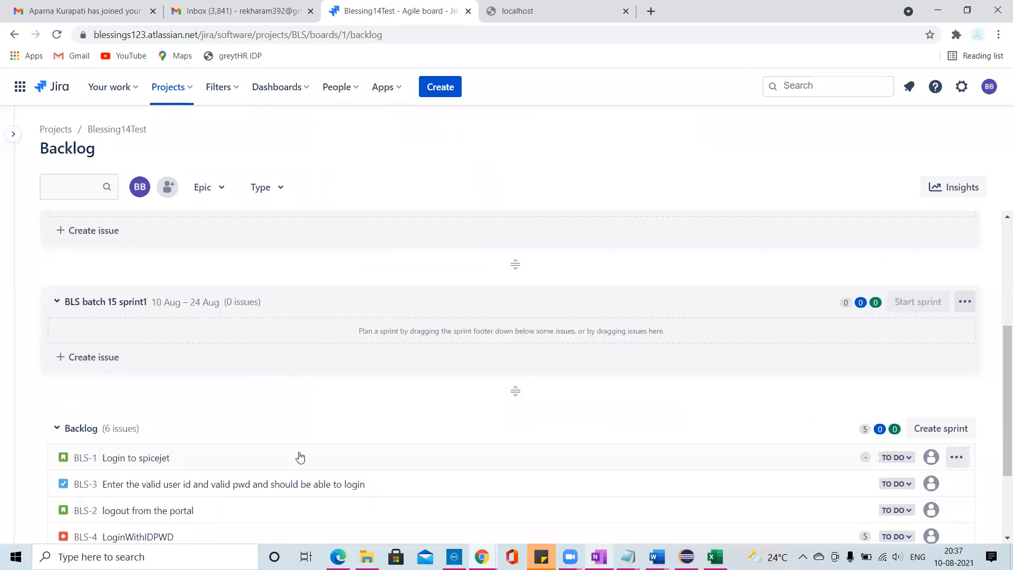
scroll(316, 443, "down", 1)
scroll(343, 424, "down", 1)
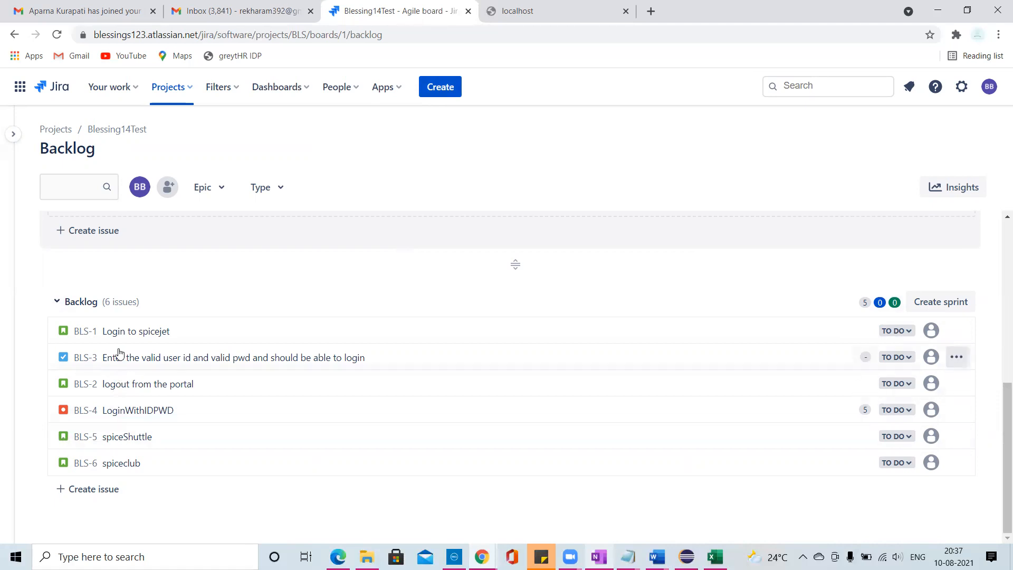
- Examine the available issue types and fields of the new issue form, leaving it without creating an issue
left_click(433, 91)
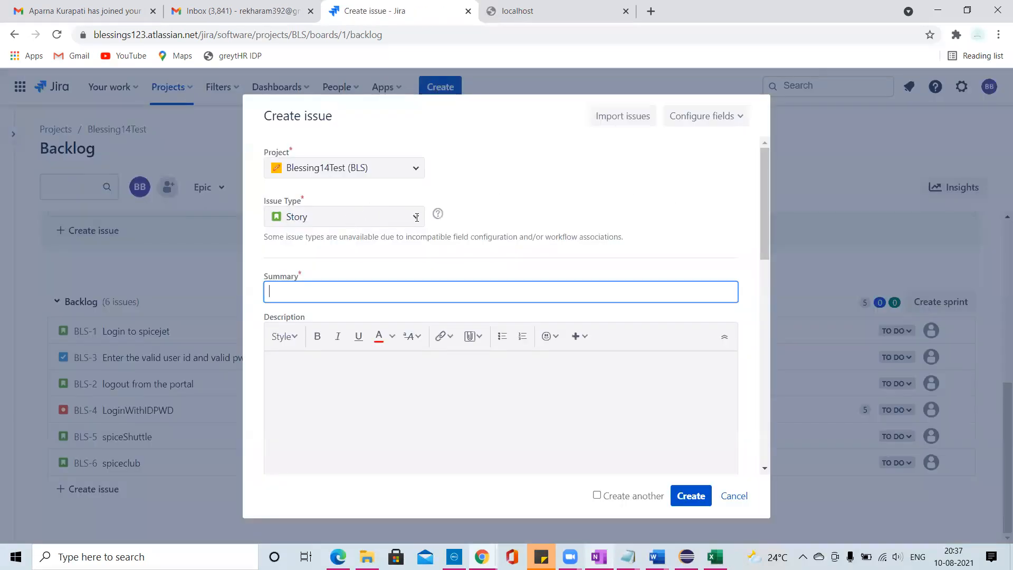
left_click(339, 223)
left_click(318, 220)
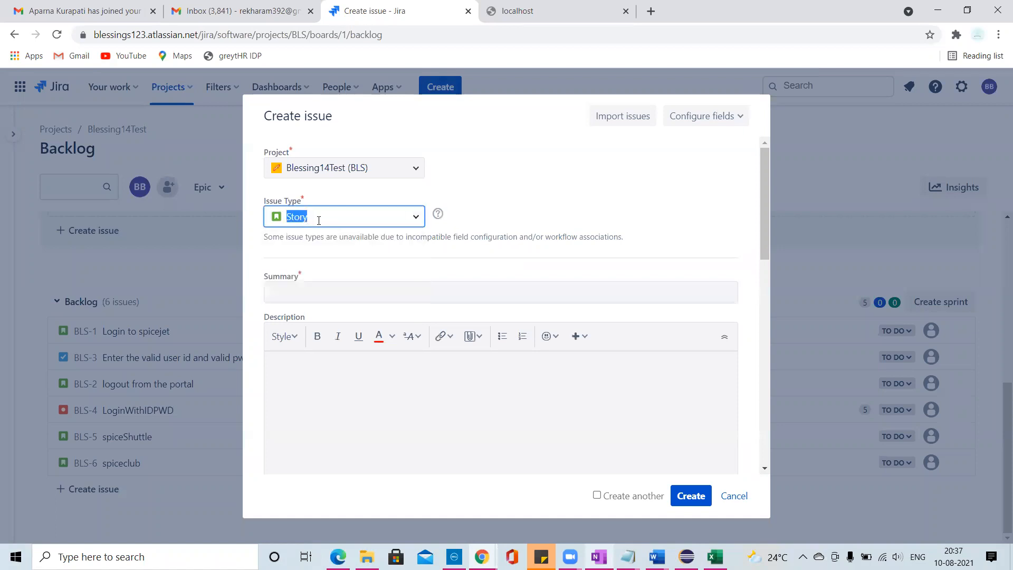
left_click(416, 222)
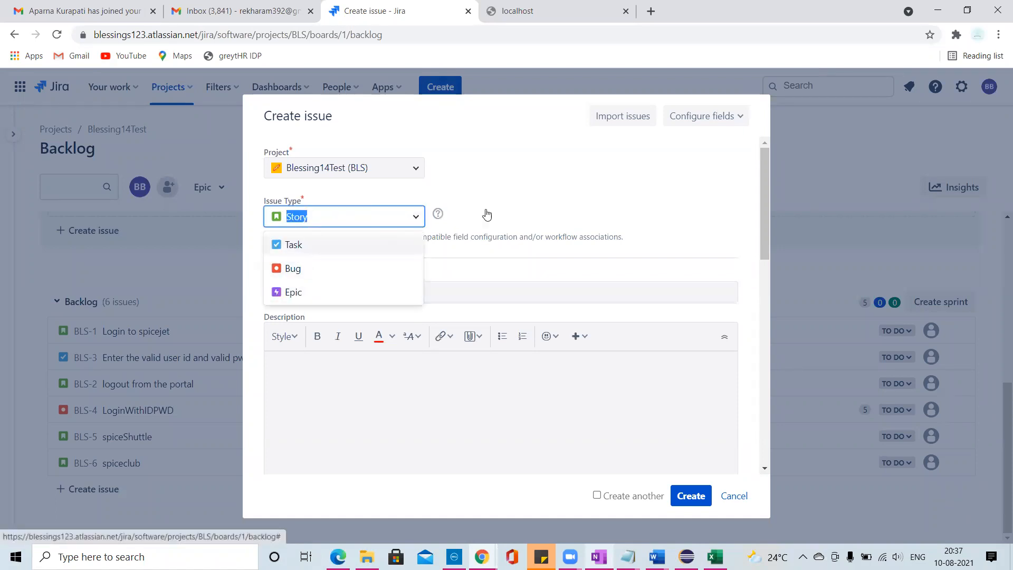
left_click(551, 189)
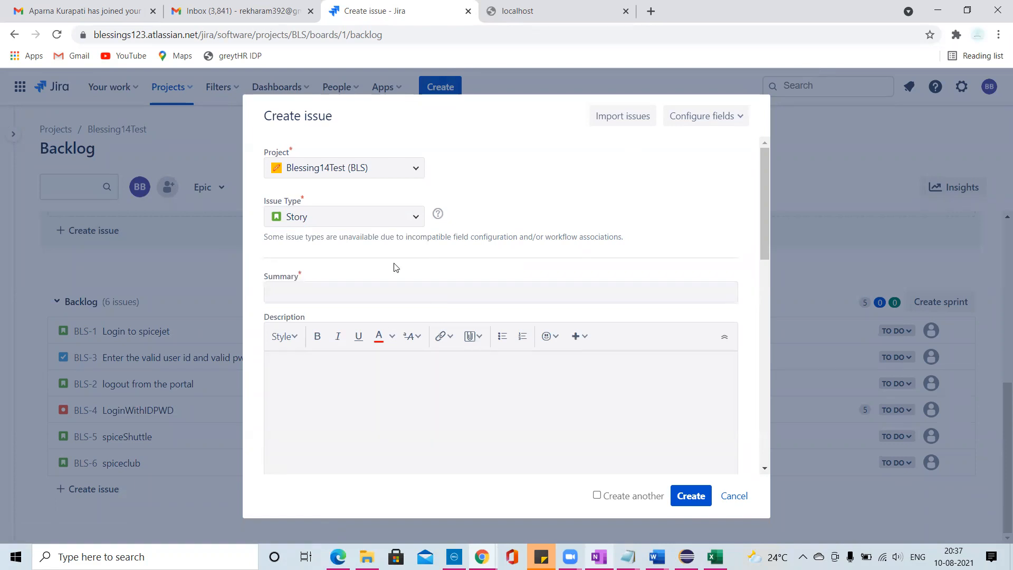
scroll(396, 268, "down", 10)
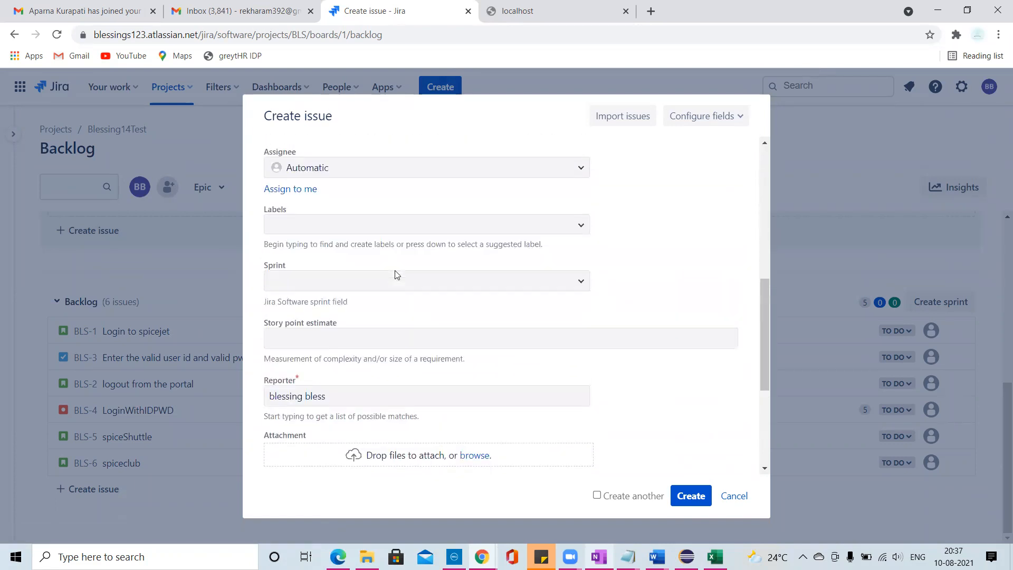
scroll(388, 295, "up", 3)
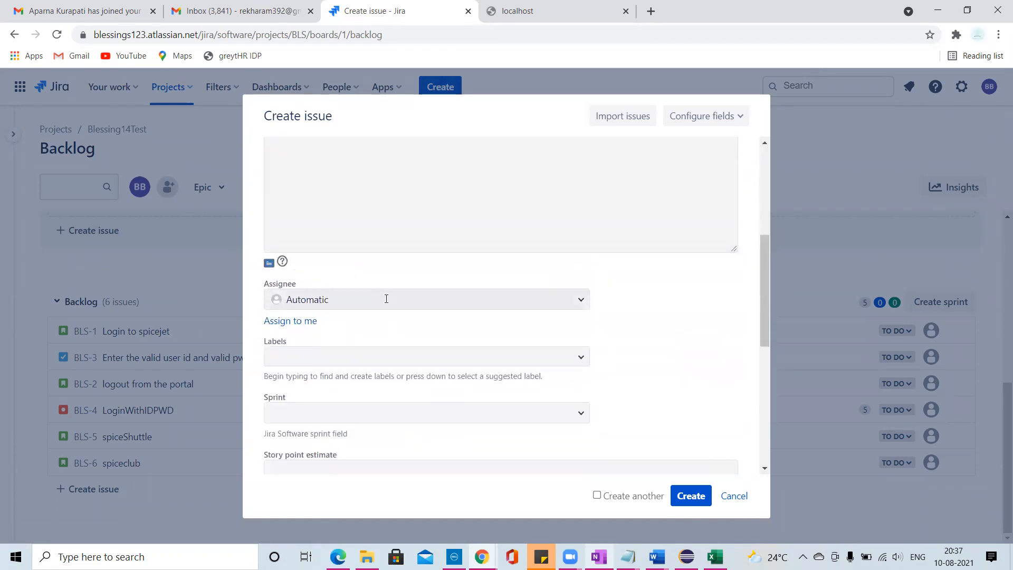
scroll(436, 298, "down", 3)
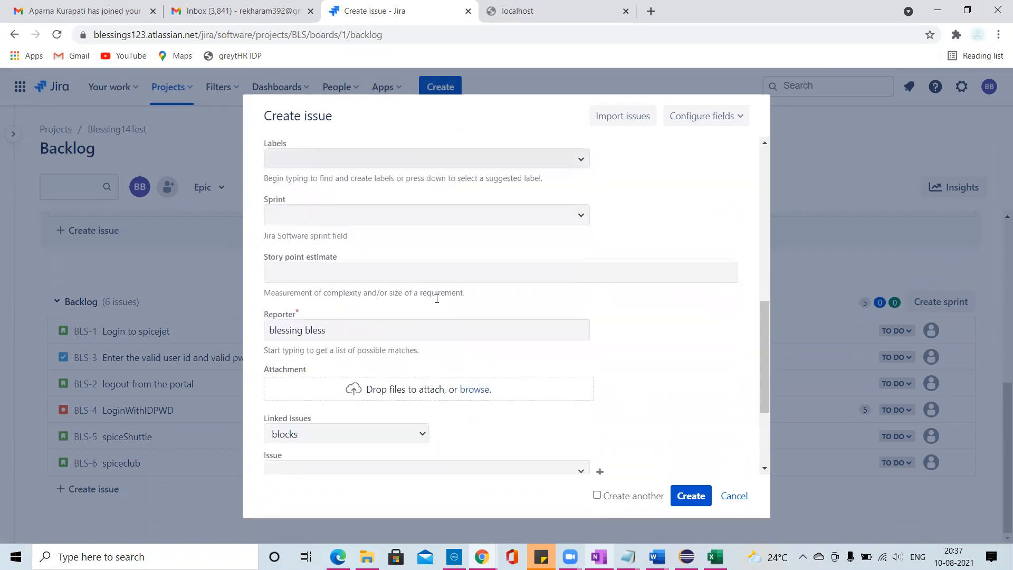
scroll(353, 300, "down", 3)
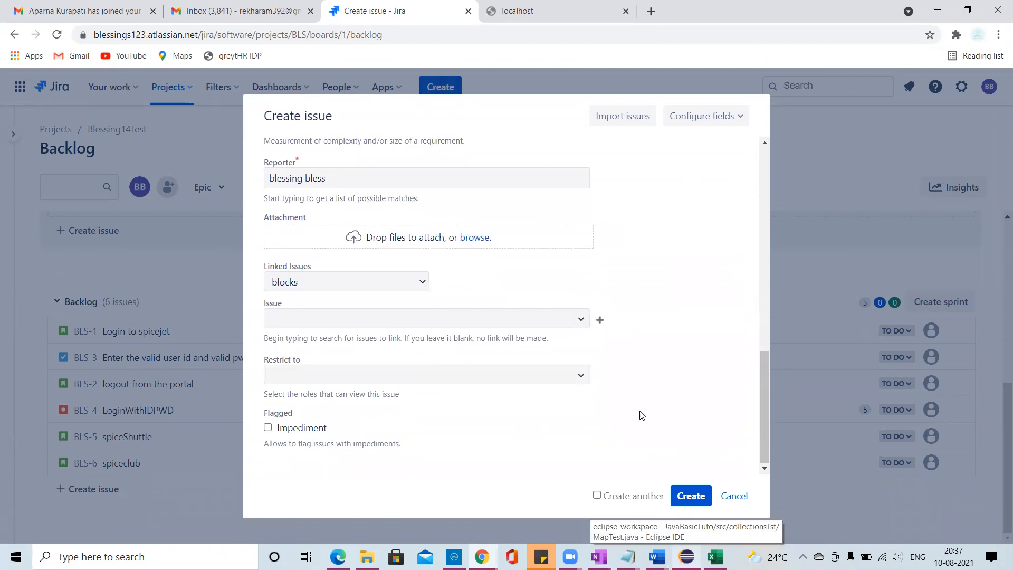
left_click(734, 496)
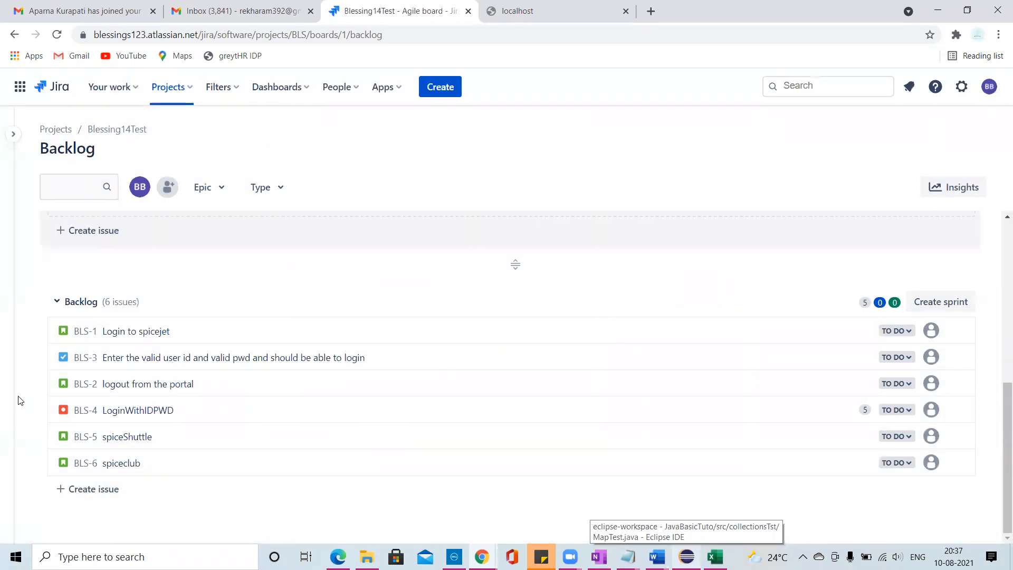
- Move the stories "Login to spicejet" (BLS-1) and "logout from the portal" (BLS-2) from the backlog into BLS batch 15 sprint1
scroll(306, 322, "up", 3)
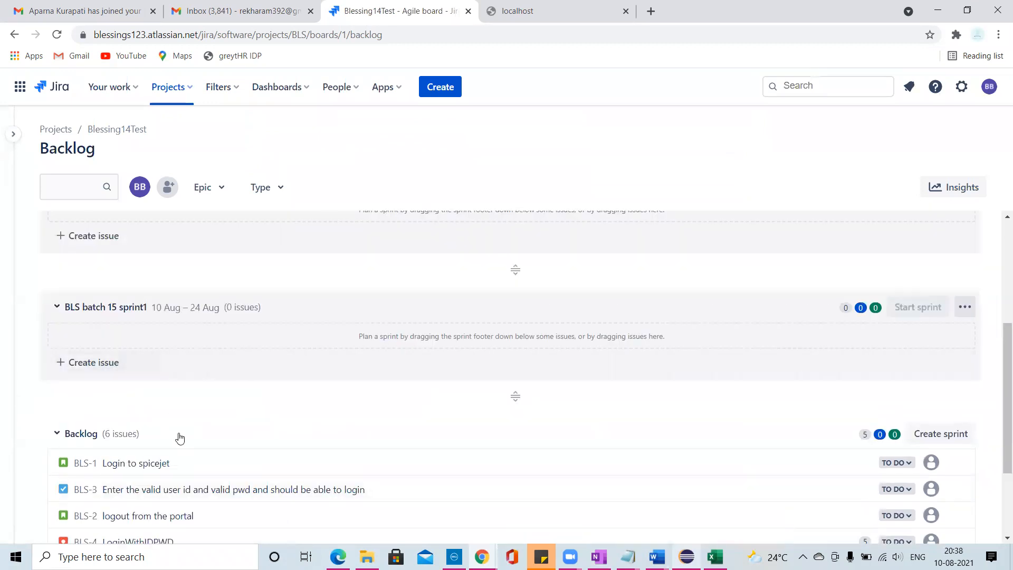
scroll(205, 411, "down", 1)
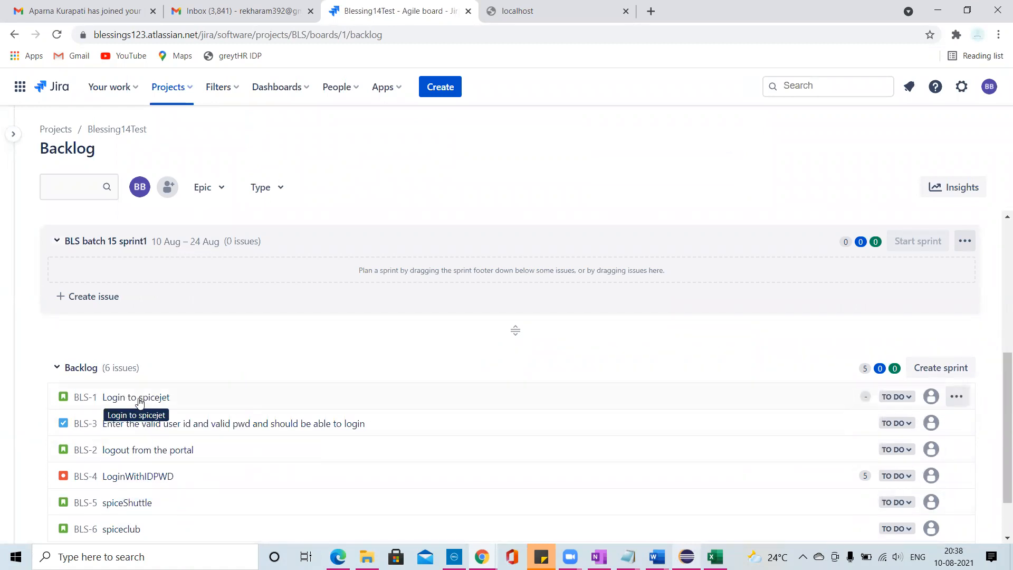
left_click_drag(138, 402, 132, 364)
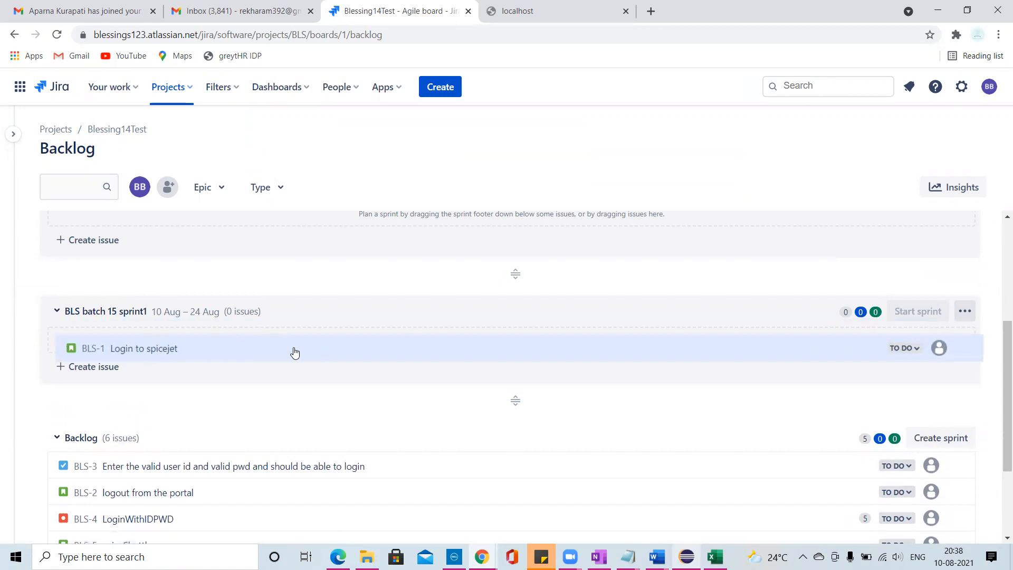
scroll(199, 418, "down", 1)
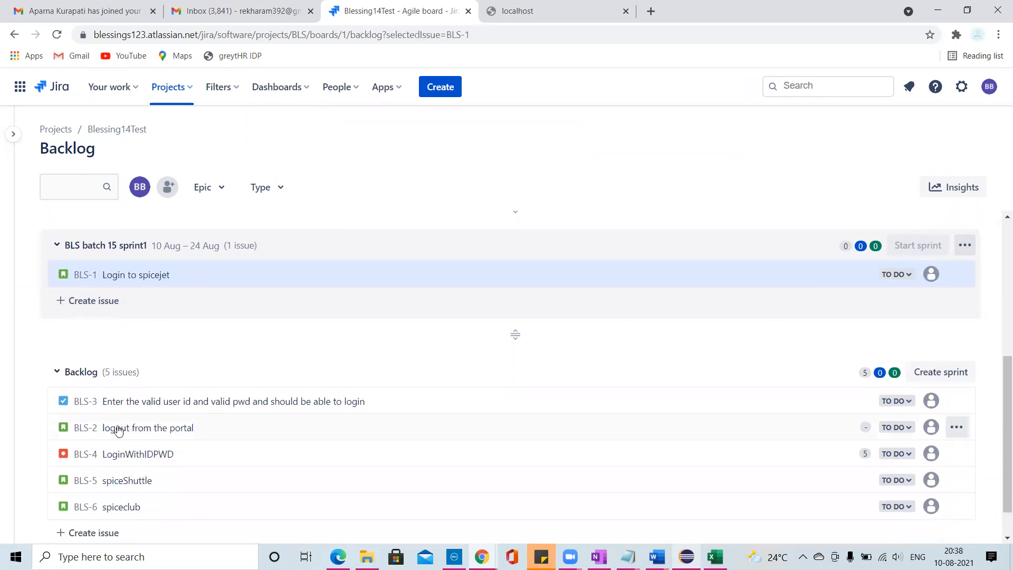
left_click_drag(129, 438, 126, 351)
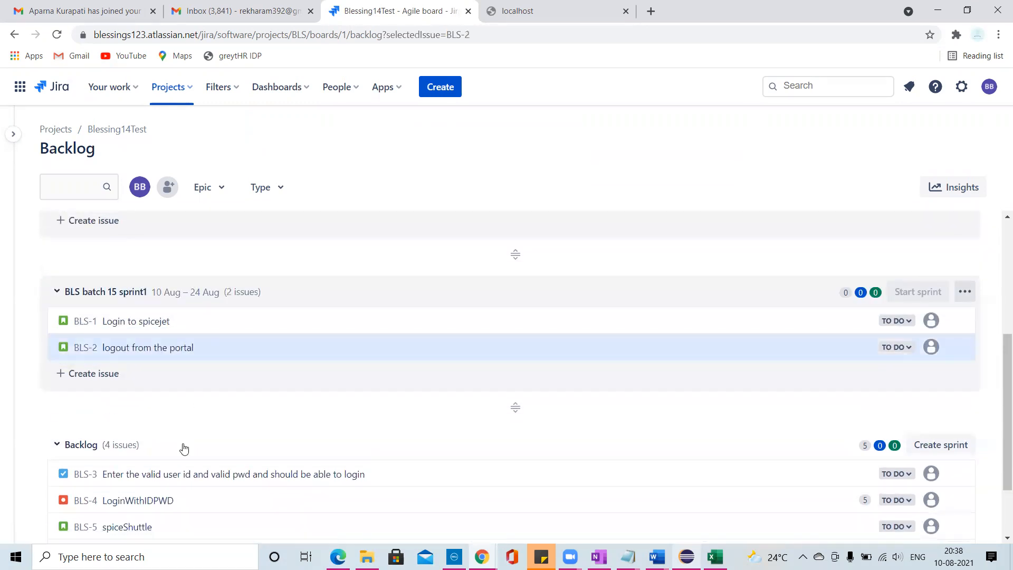
scroll(183, 448, "down", 1)
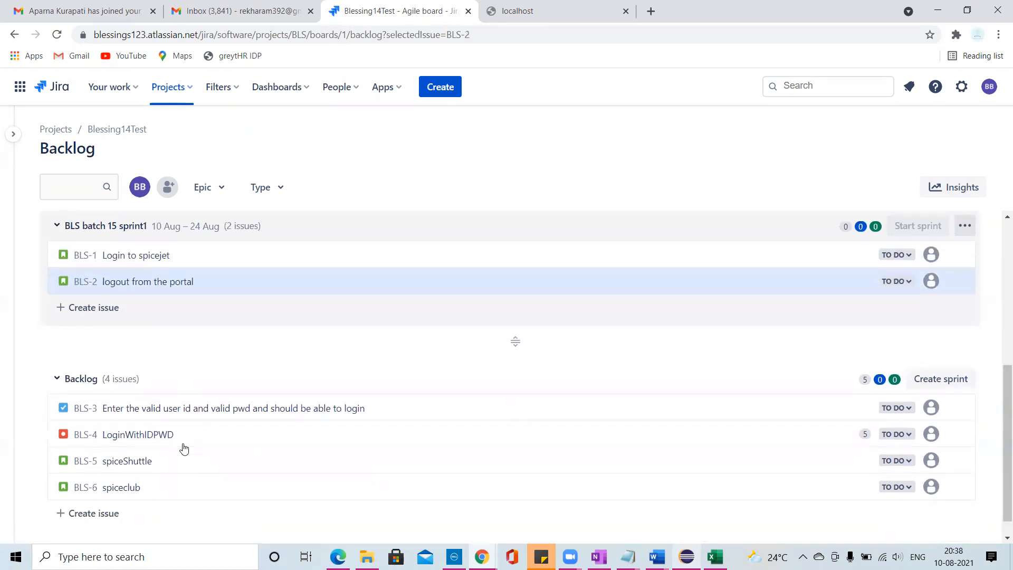
left_click(144, 441)
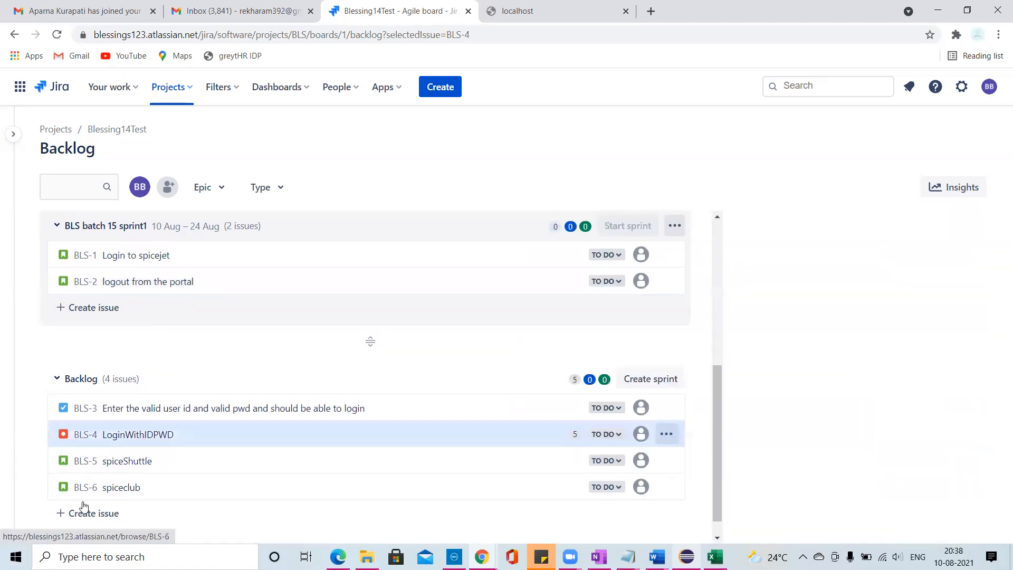
left_click(124, 489)
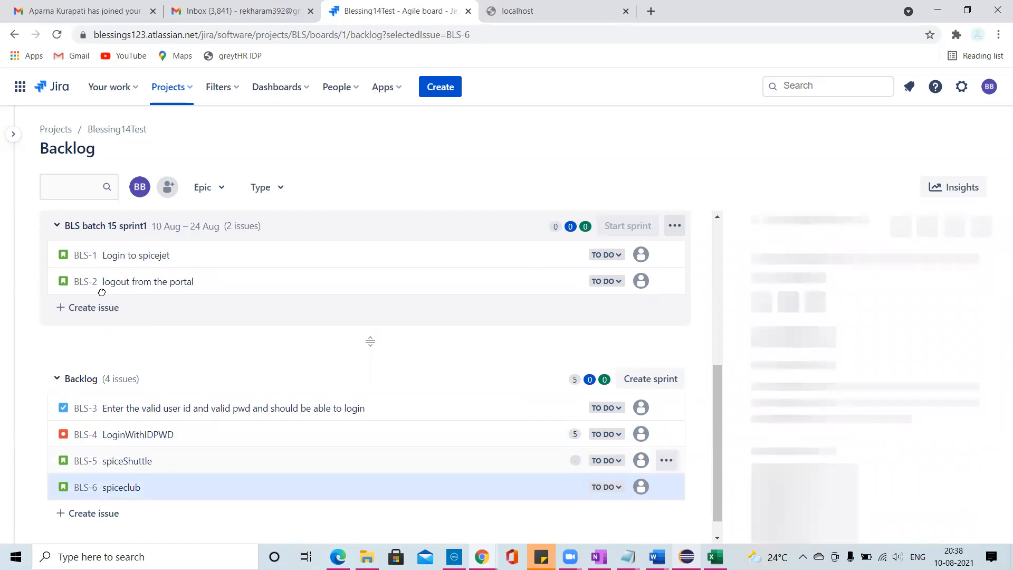
left_click(446, 459)
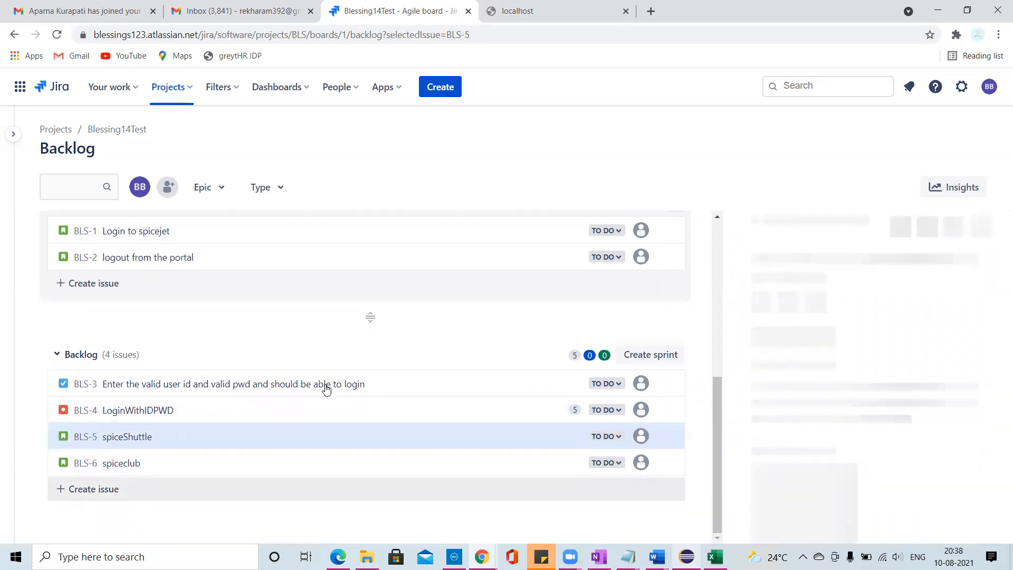
left_click(991, 227)
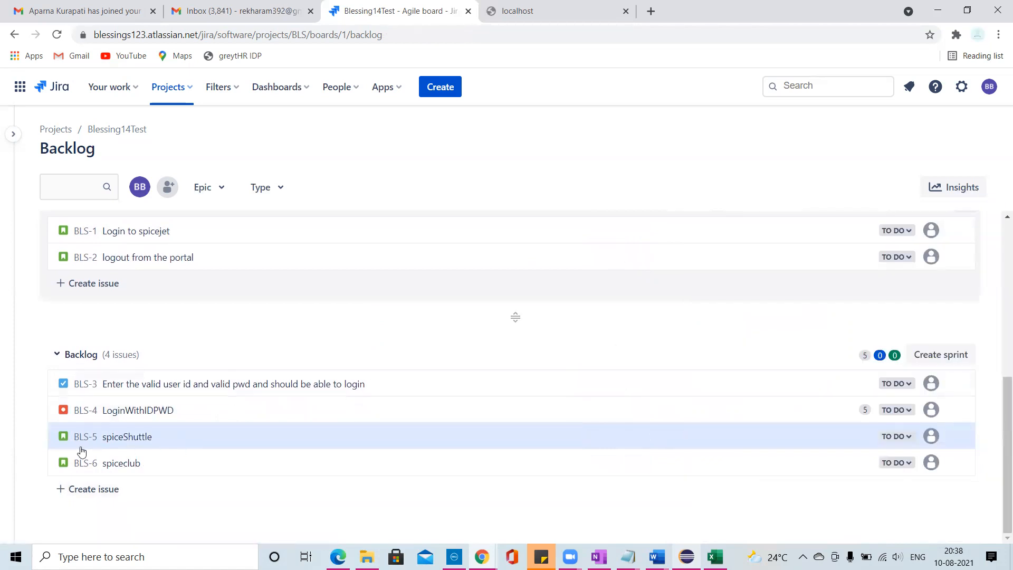
- Move the story "spiceShuttle" (BLS-5) from the backlog into BLS batch 15 sprint1, below BLS-2
left_click_drag(100, 436, 96, 316)
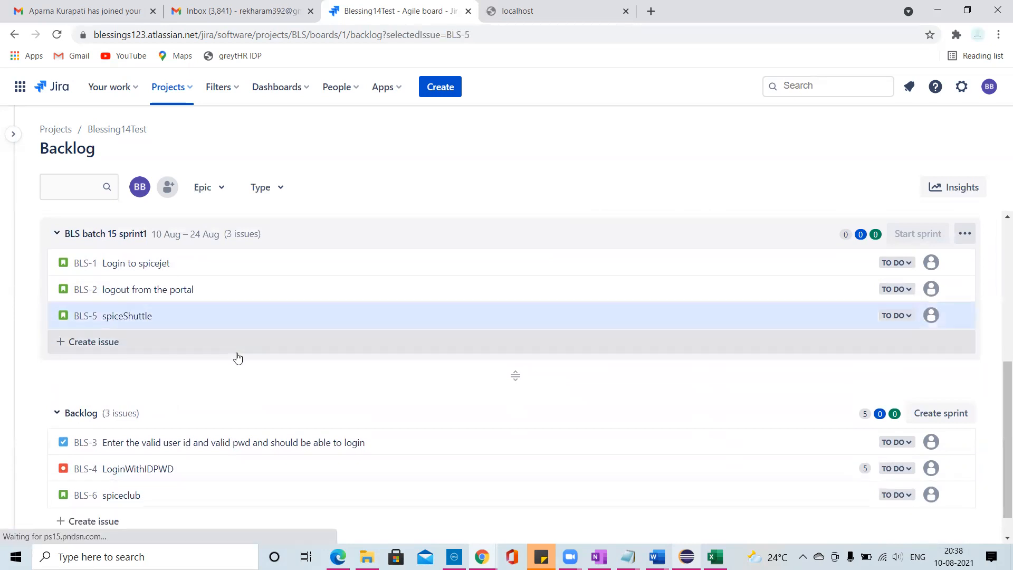
scroll(260, 380, "up", 3)
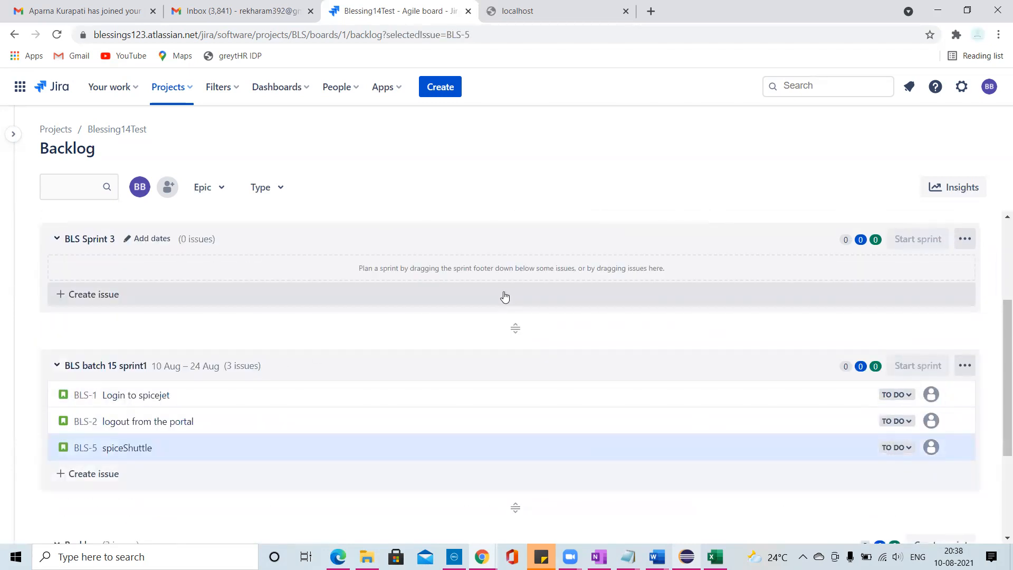
scroll(505, 295, "down", 1)
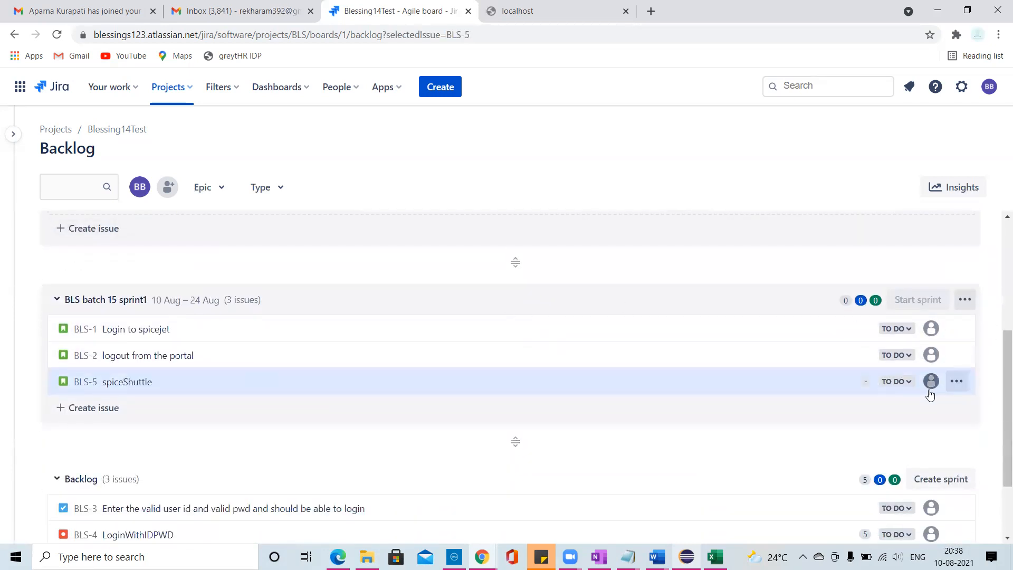
- Examine the status choices and the available issue actions for the spiceShuttle story (BLS-5) in the sprint
mouse_move(320, 371)
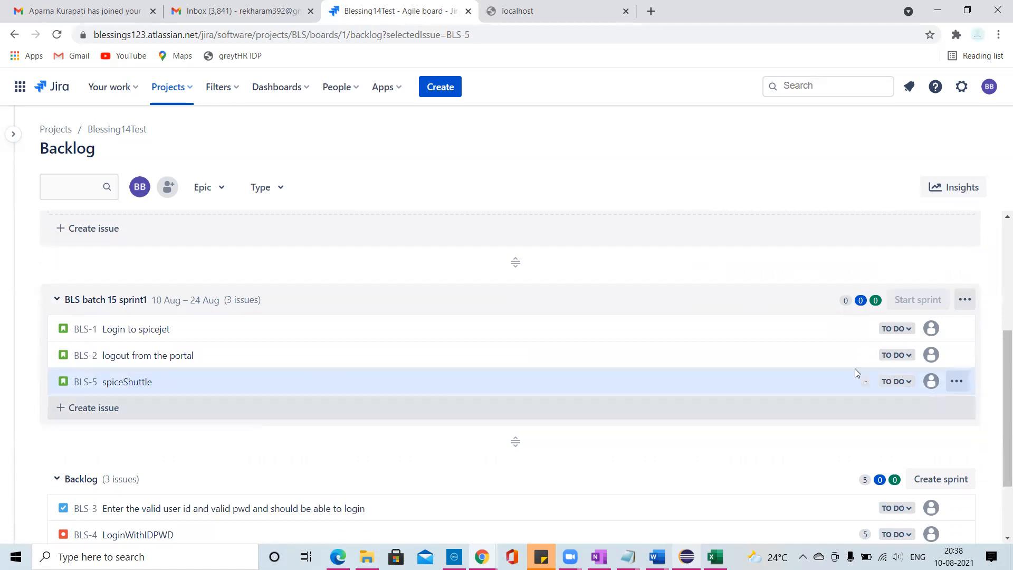
left_click(911, 381)
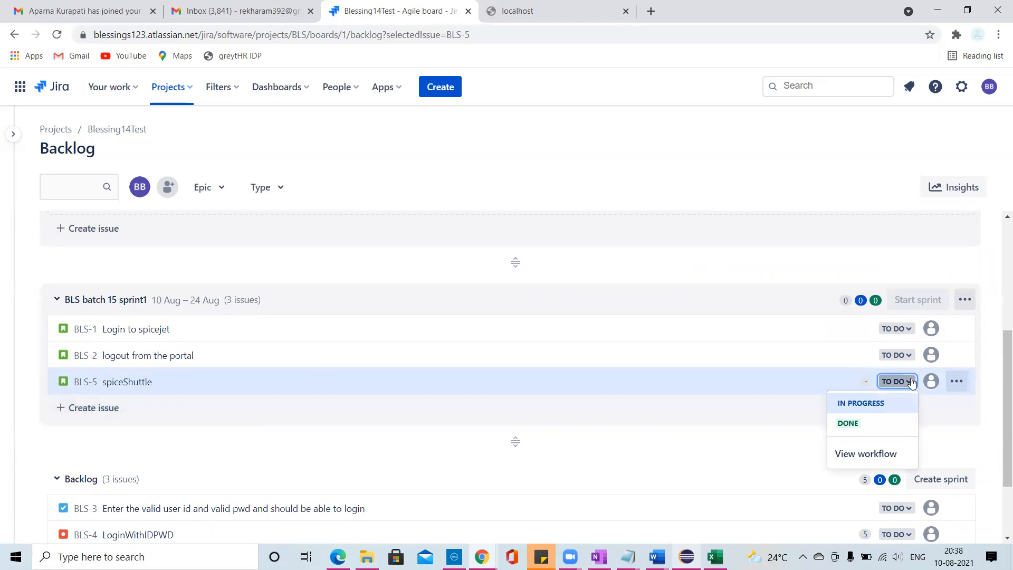
left_click(957, 383)
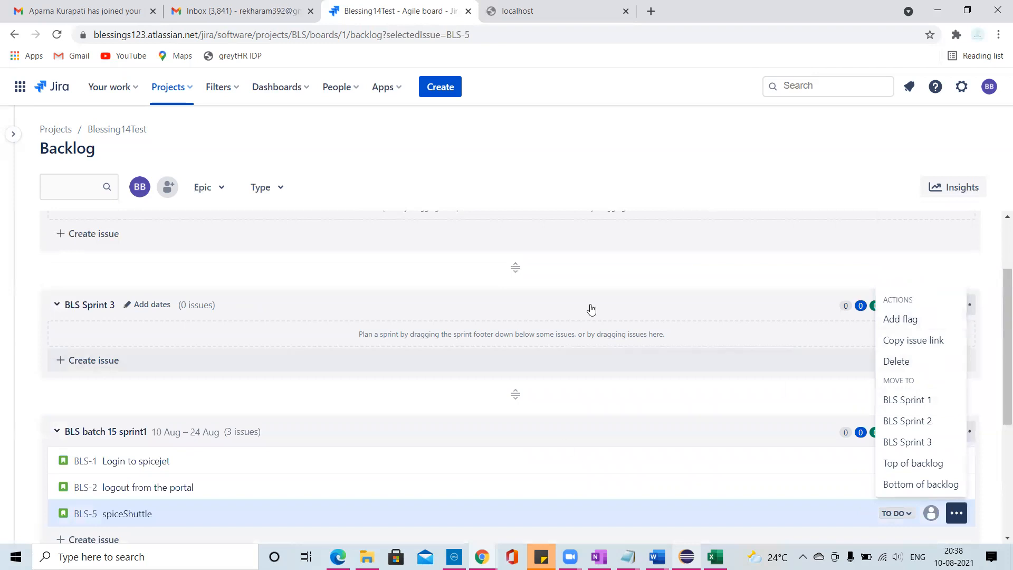
- Review the stories in BLS batch 15 sprint1 and the issues remaining in the backlog, leaving the sprint collapsed
left_click(627, 263)
scroll(593, 464, "down", 2)
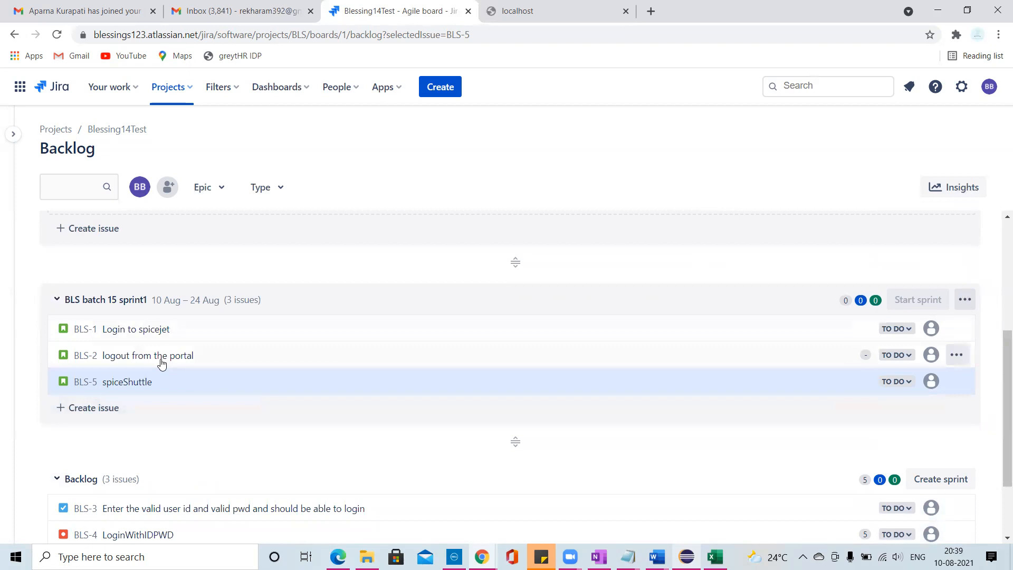
scroll(160, 360, "up", 4)
scroll(159, 362, "down", 3)
left_click(99, 337)
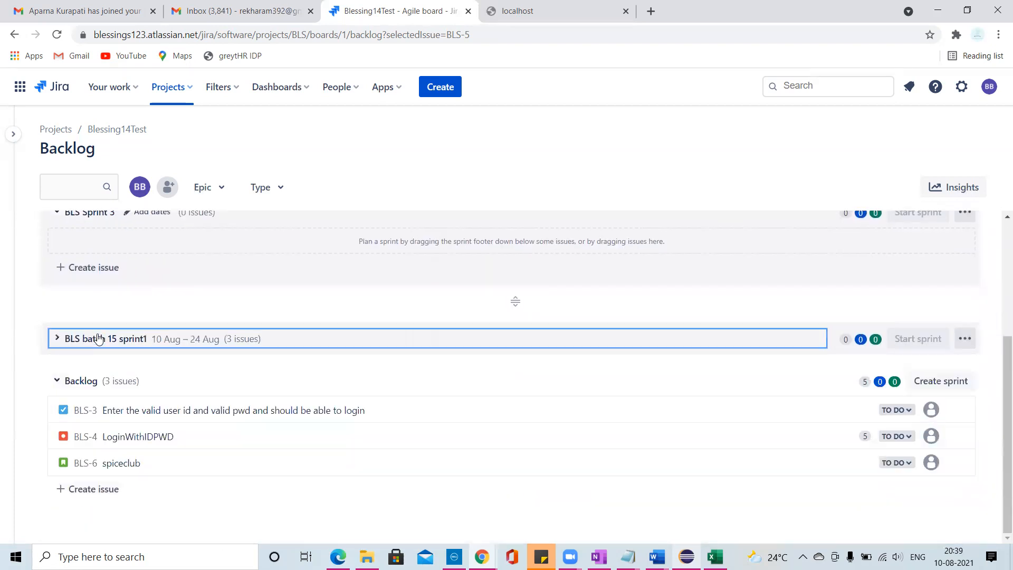
left_click(59, 338)
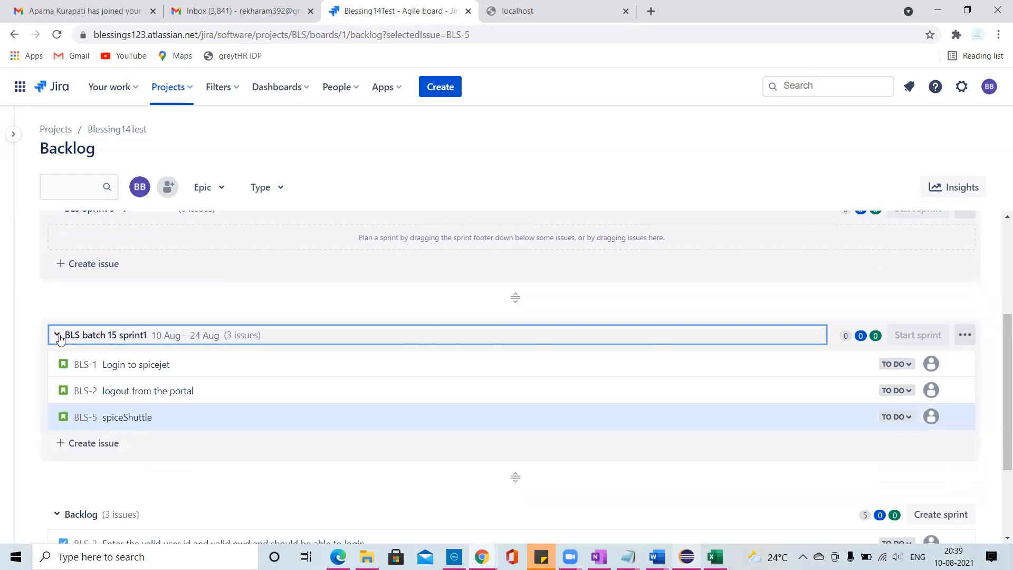
left_click(58, 337)
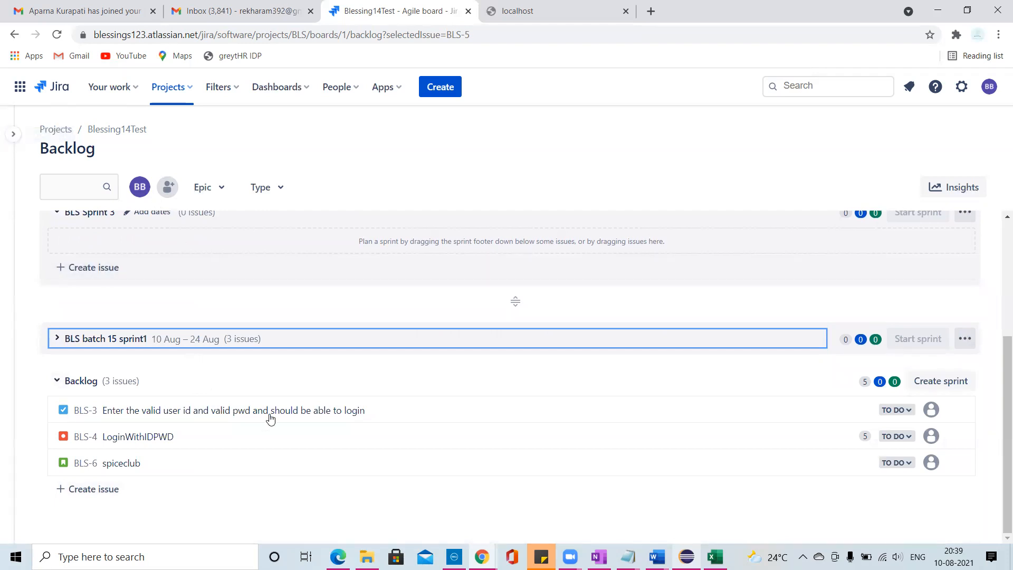
- Switch to the ClassNote notebook in OneNote, highlight "Backlog grooming" in the ceremonies list, and return to the Jira backlog
key("alt+Tab")
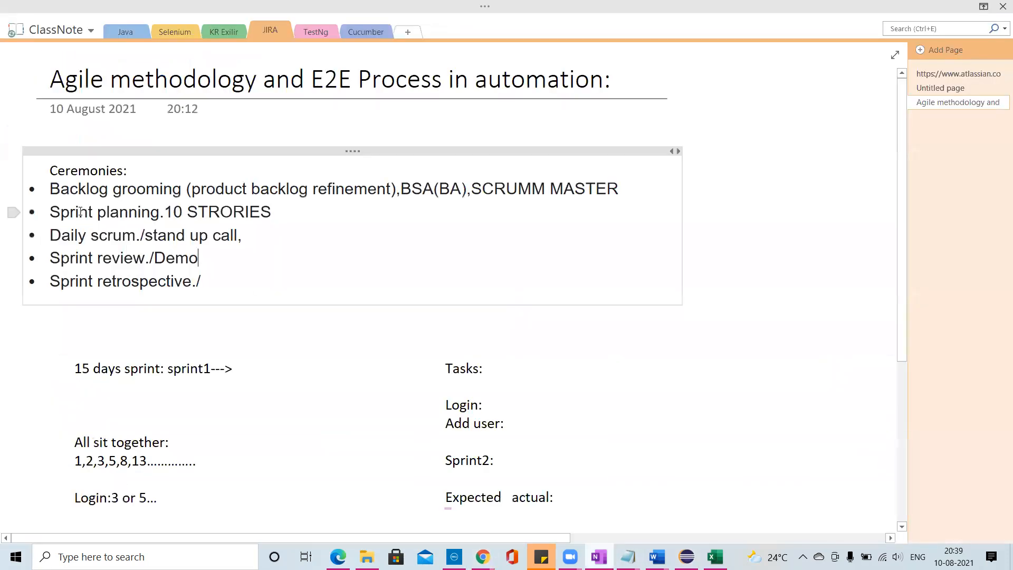
left_click_drag(48, 186, 184, 192)
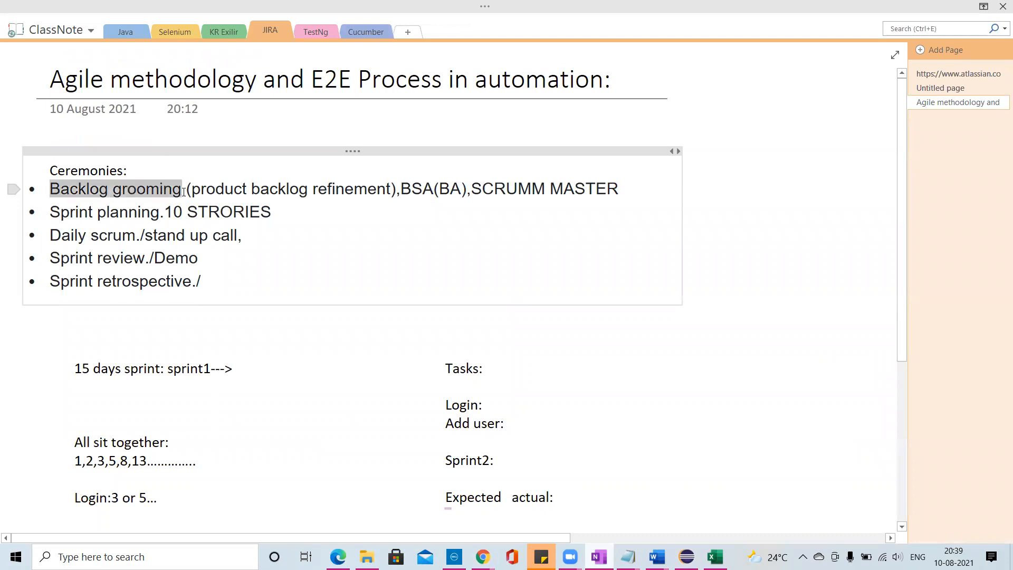
key("alt+Tab")
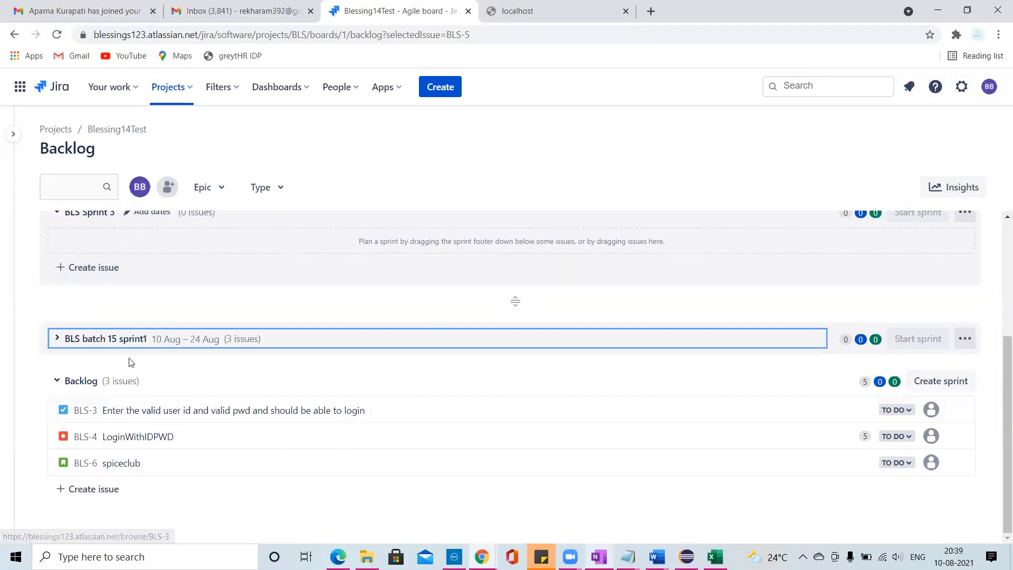
- Expand BLS batch 15 sprint1 and examine the details of the story "Login to spicejet" (BLS-1), including sprint and story point estimate
scroll(158, 351, "up", 3)
scroll(165, 353, "down", 3)
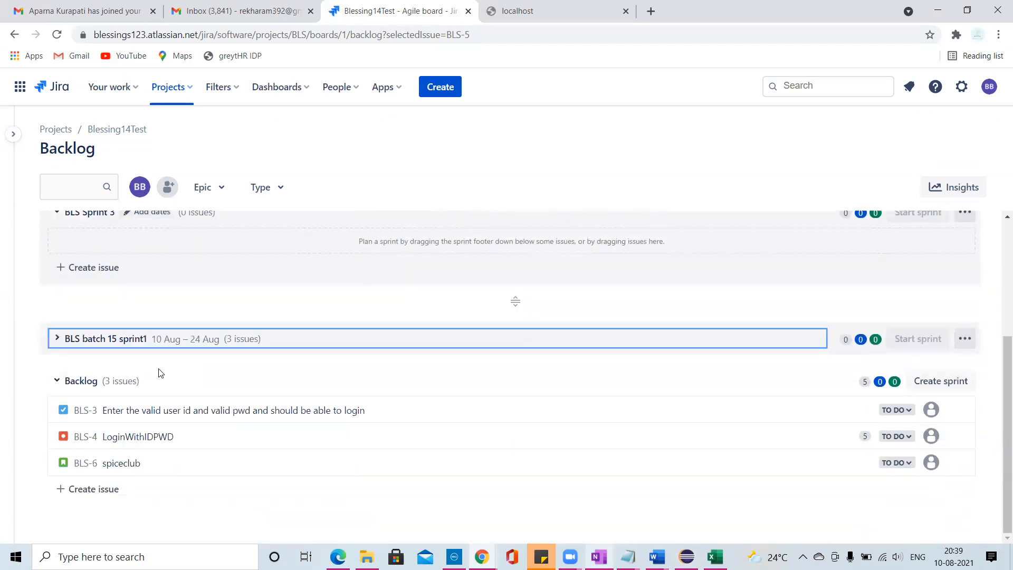
left_click(57, 338)
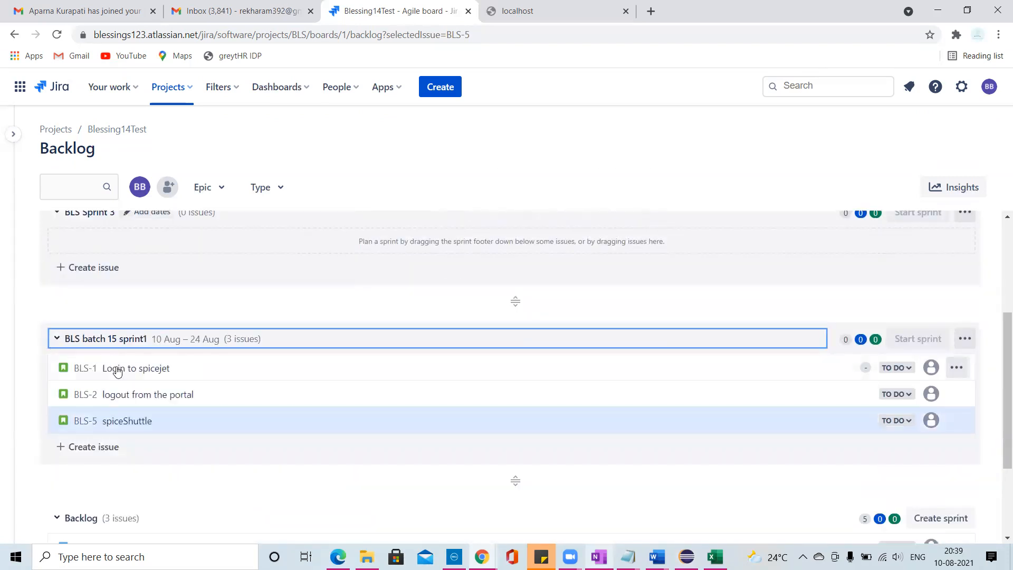
left_click(316, 375)
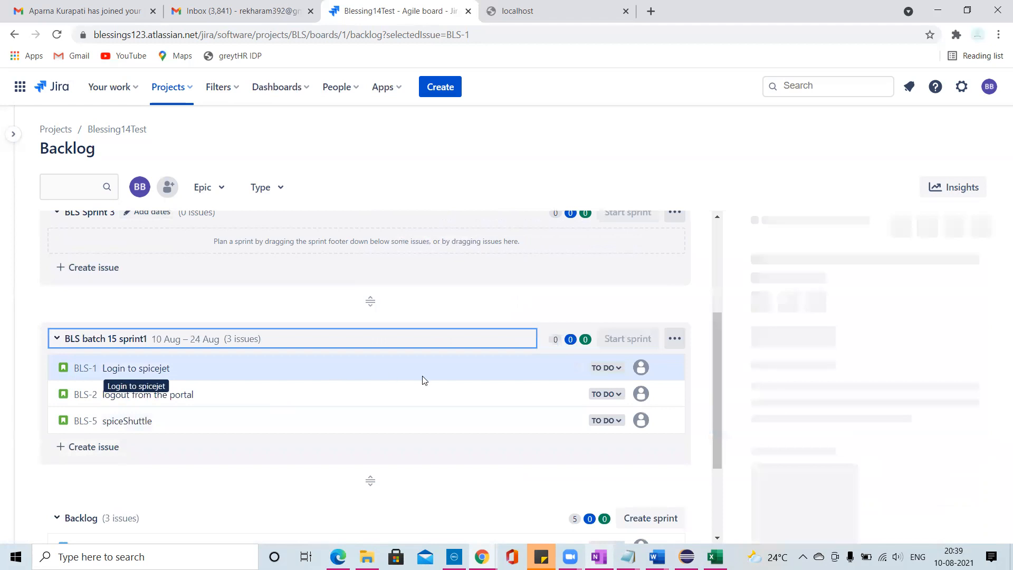
scroll(829, 336, "down", 4)
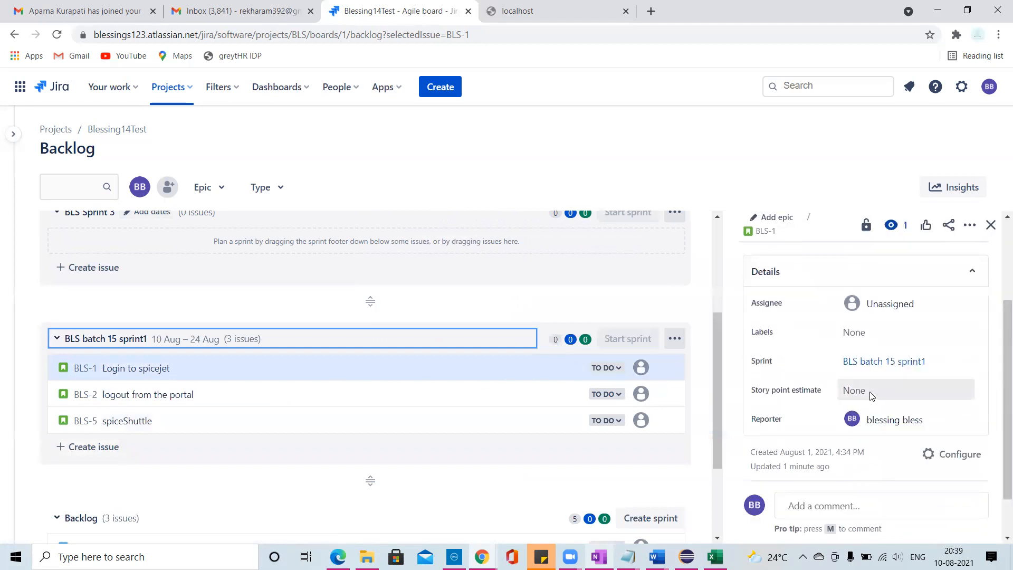
scroll(875, 401, "down", 1)
left_click_drag(1003, 362, 997, 454)
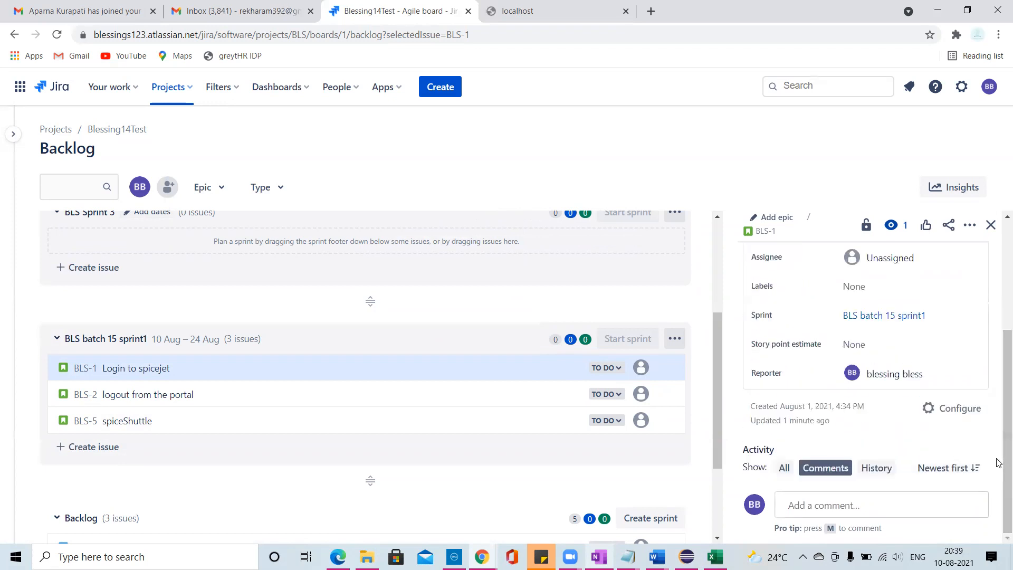
- Examine the fields of the new issue form for a story in Blessing14Test, leaving it without creating an issue
left_click(459, 88)
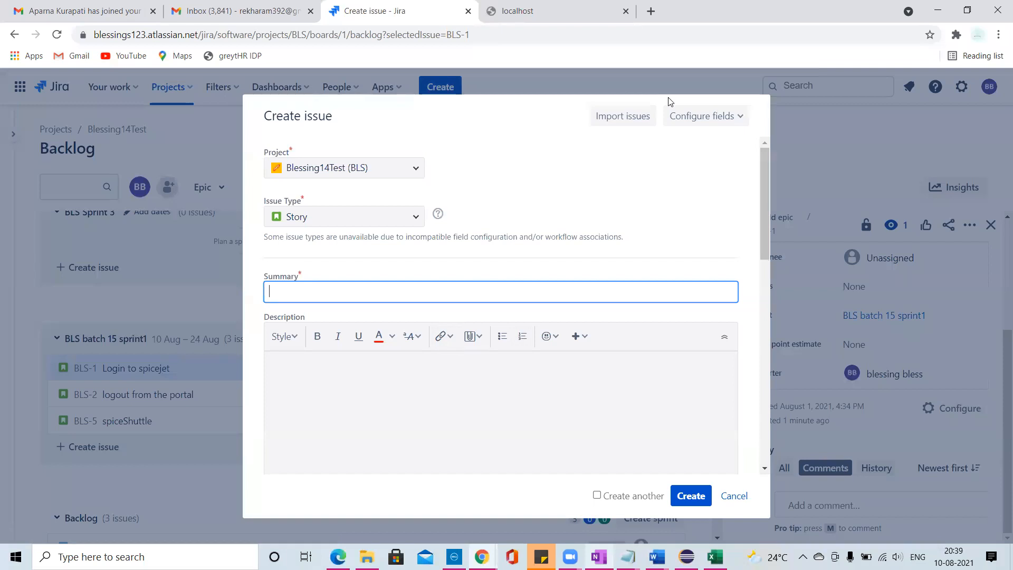
scroll(417, 382, "down", 10)
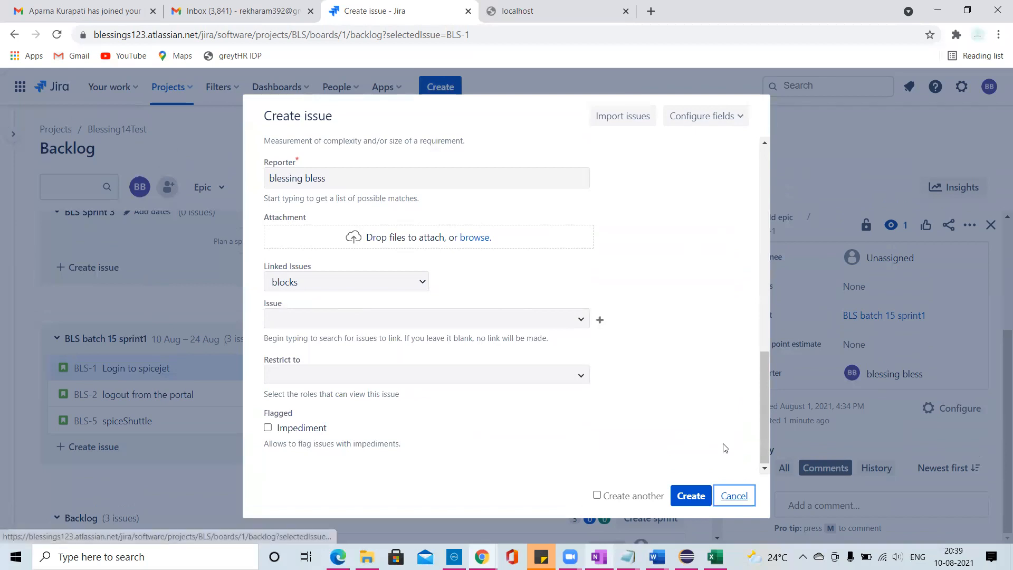
left_click(734, 495)
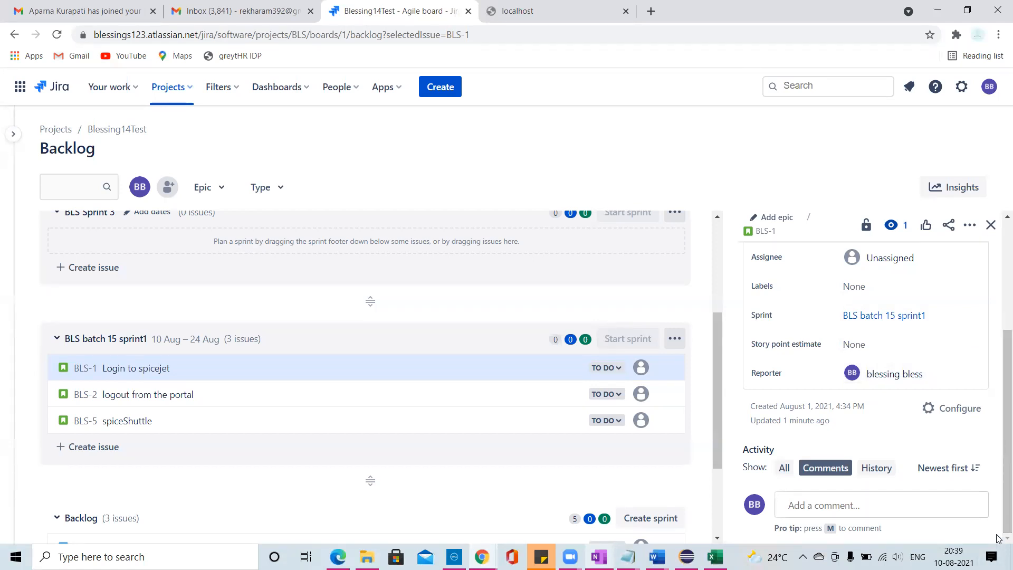
- Examine the status choices and additional actions available in the details of the story BLS-1
scroll(889, 391, "up", 3)
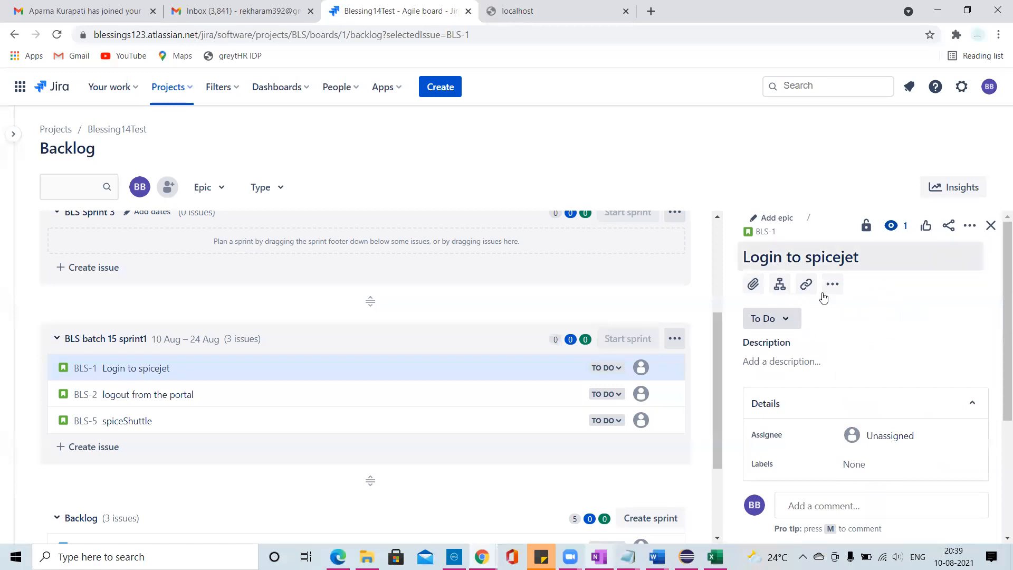
left_click(786, 321)
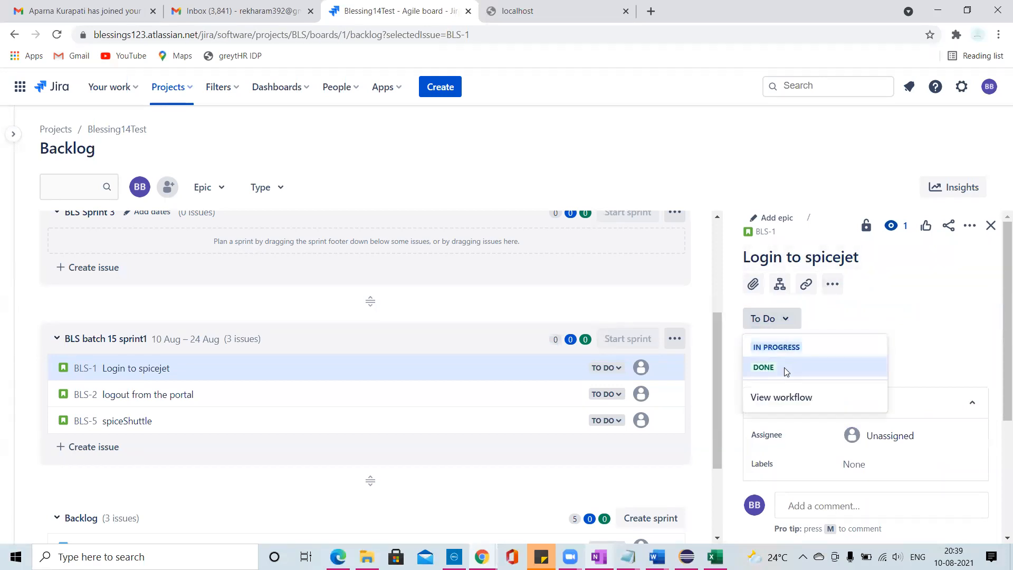
left_click(784, 306)
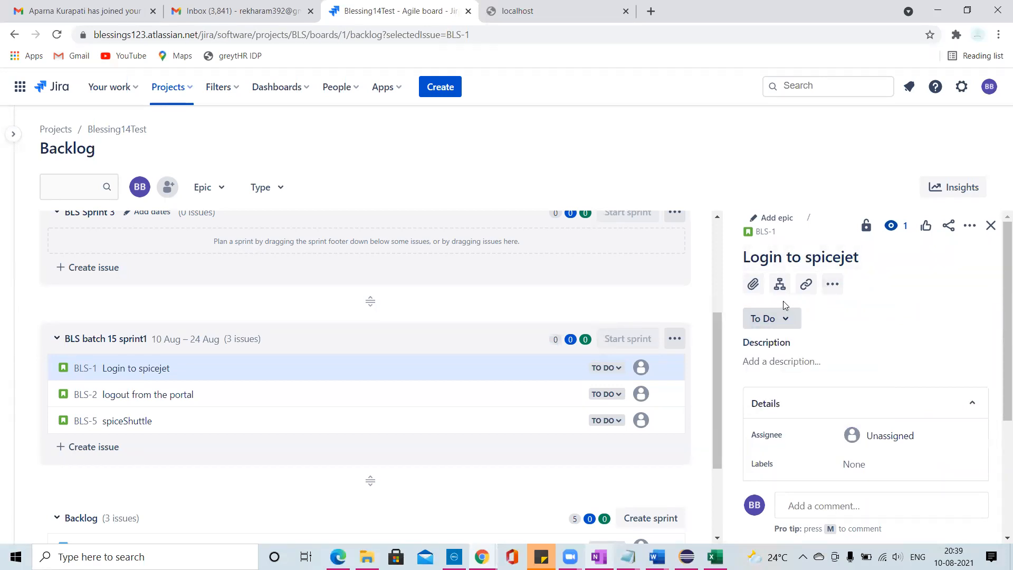
left_click(832, 284)
left_click(908, 284)
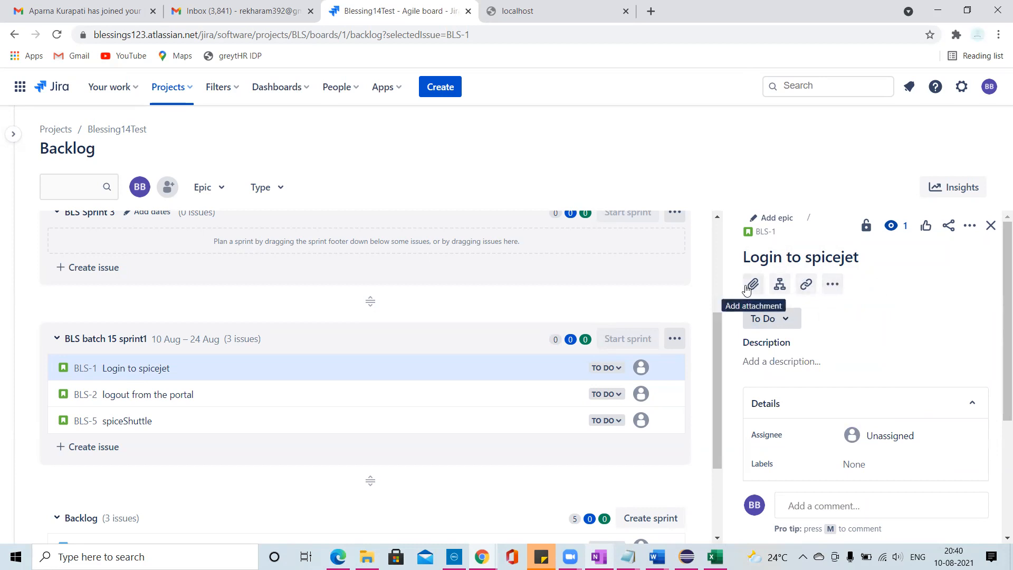
- Assign the story "Login to spicejet" (BLS-1) to the team member listed just after Automatic
left_click(866, 439)
left_click(853, 443)
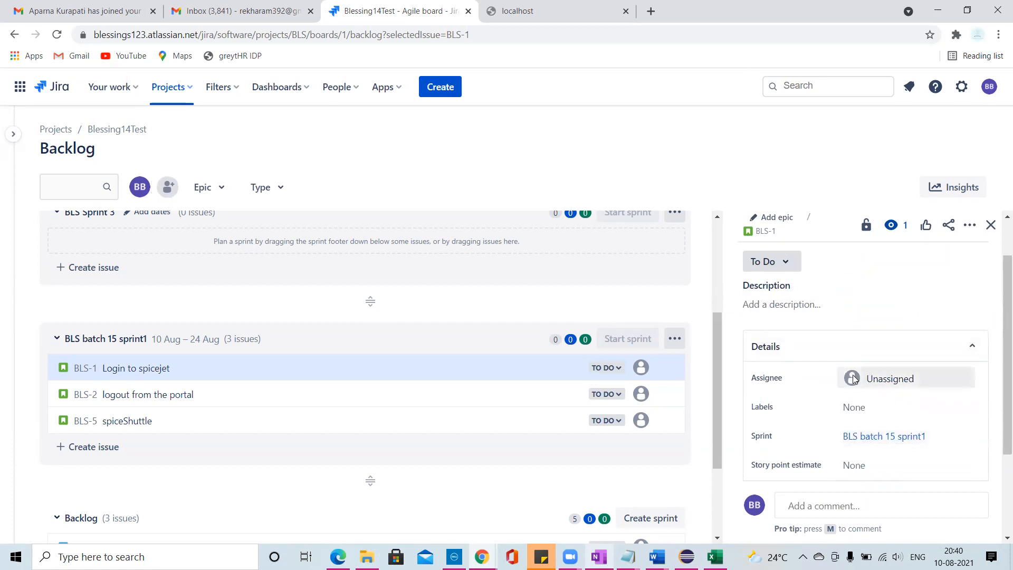
left_click(855, 380)
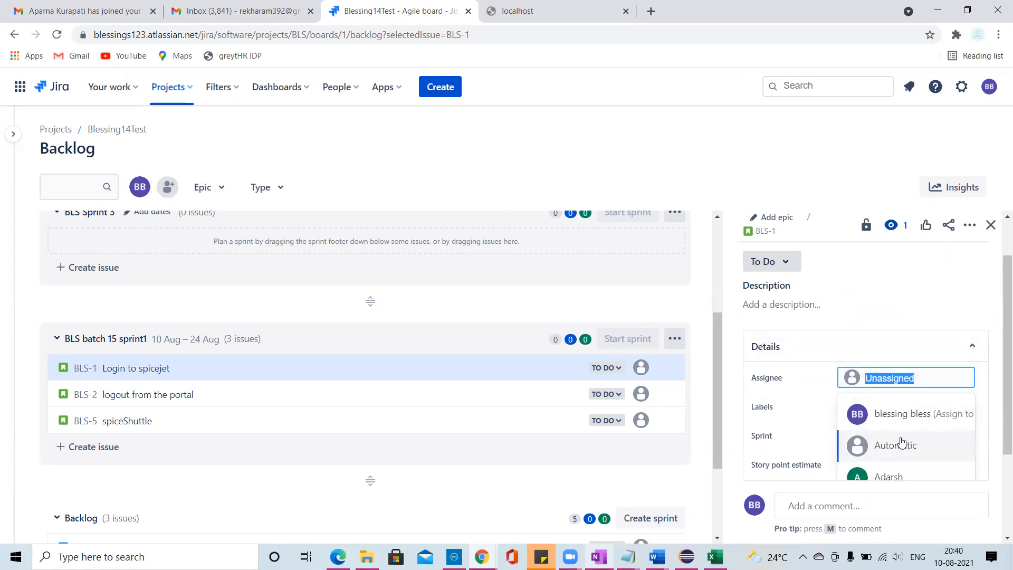
left_click(887, 471)
- Open the field configuration of the Story issue type from BLS-1, examine its description and context fields, and return to the backlog
scroll(944, 401, "down", 2)
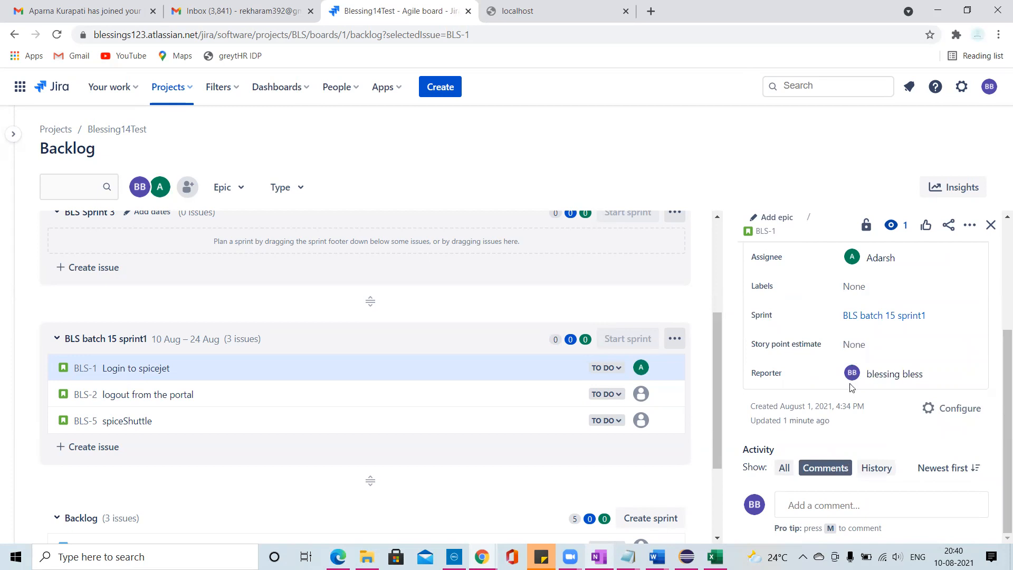
left_click(930, 412)
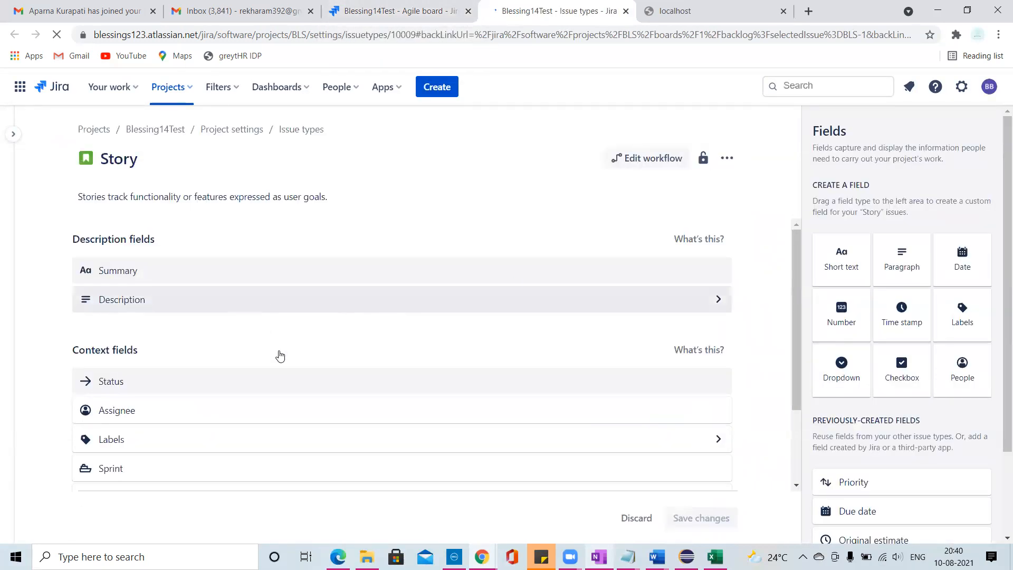
scroll(128, 379, "down", 2)
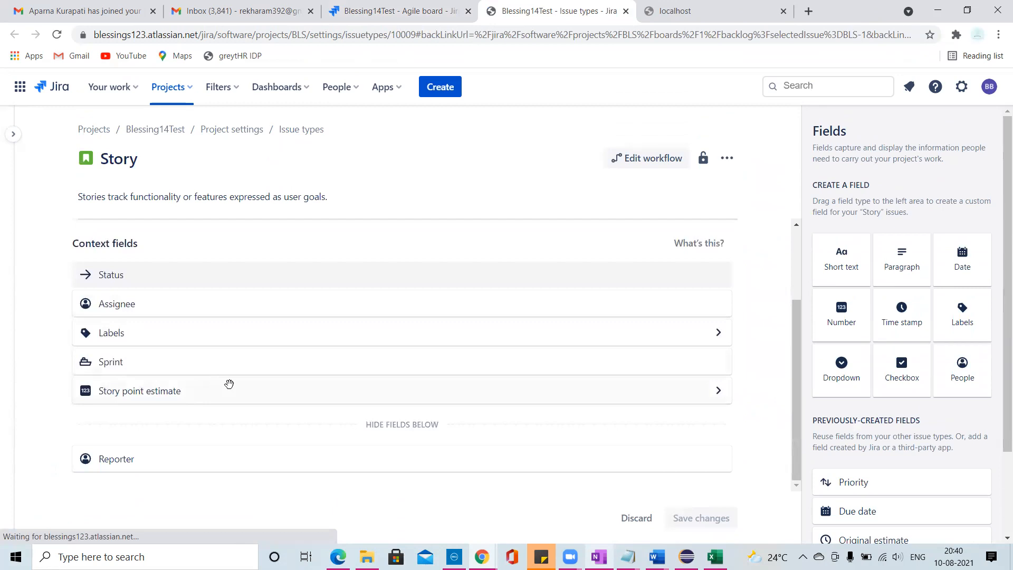
scroll(229, 382, "up", 2)
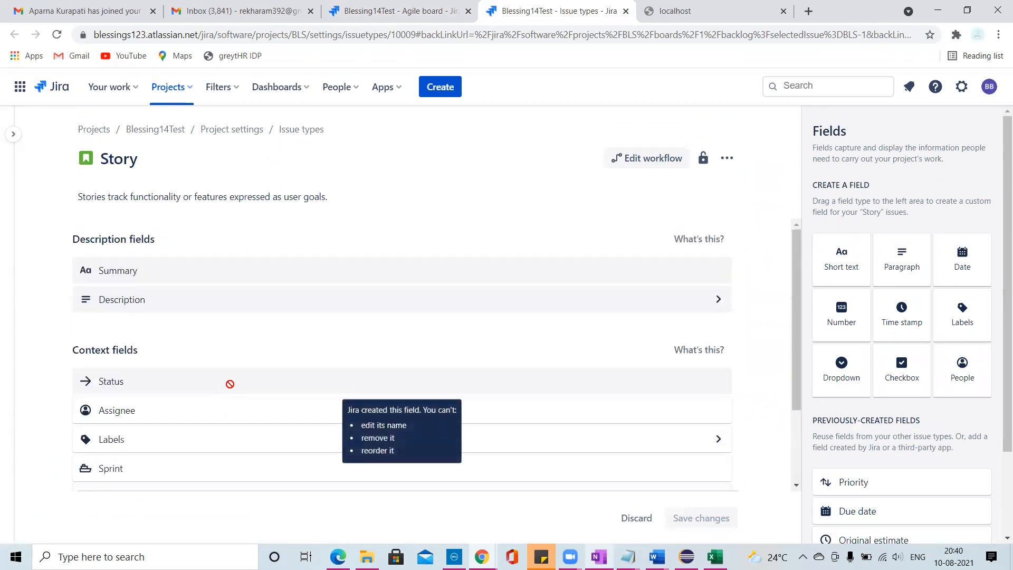
left_click(396, 11)
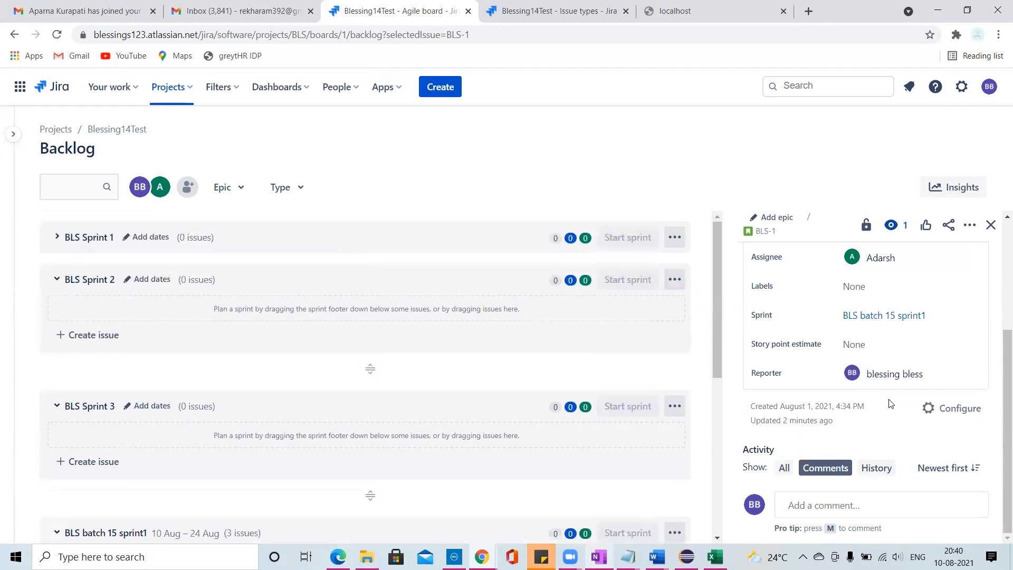
scroll(890, 404, "up", 3)
scroll(889, 403, "down", 3)
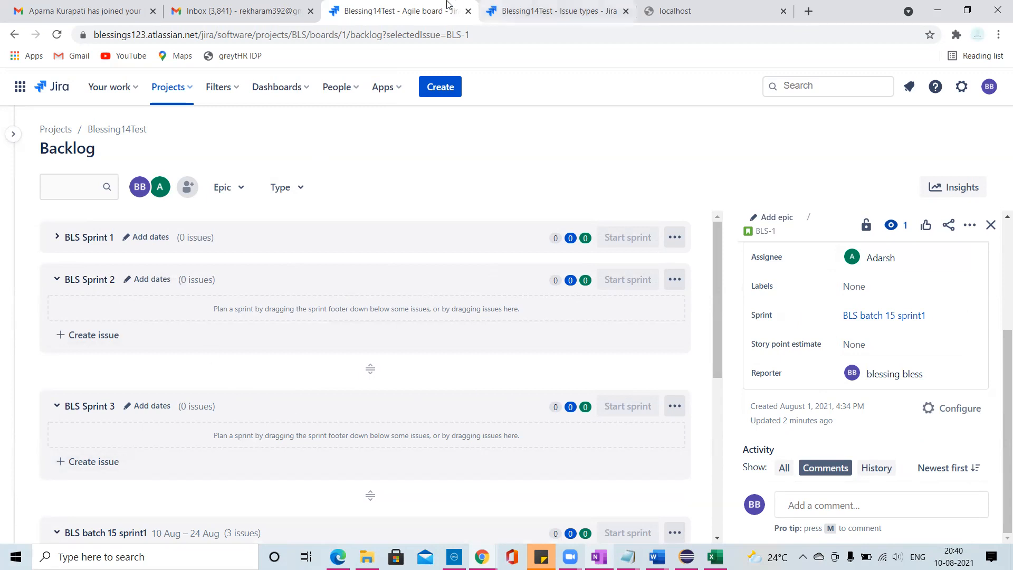
left_click(523, 12)
left_click(425, 10)
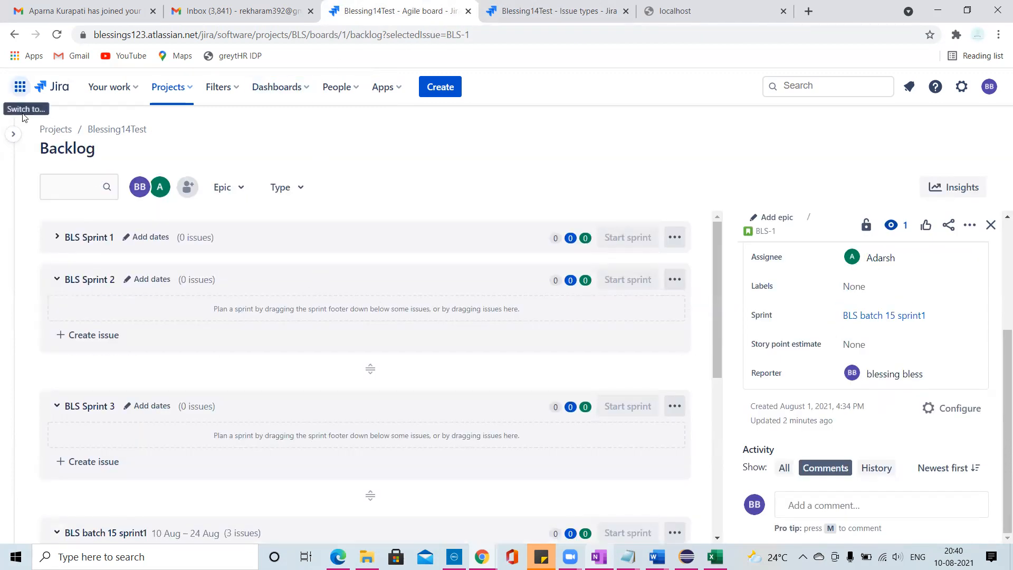
- Open the company-managed project BlessingTest (BLES) from the list of Jira software projects
left_click(20, 86)
left_click(58, 179)
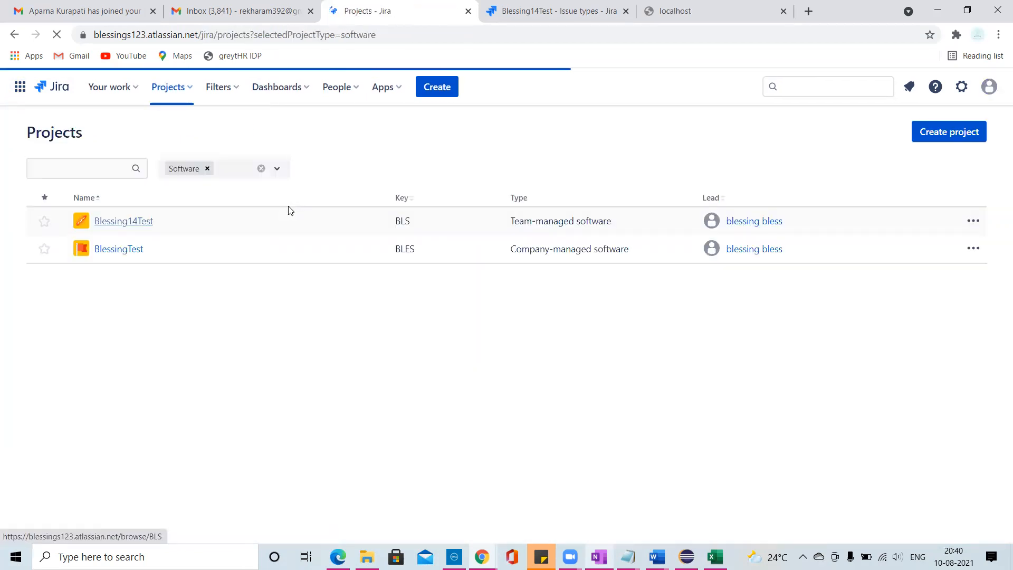
left_click(119, 250)
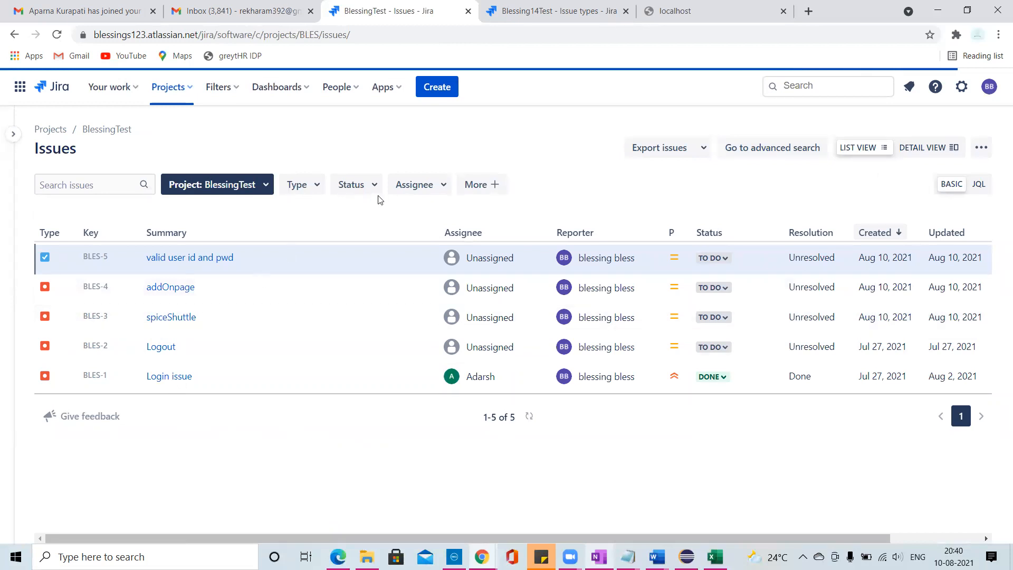
- Start a new Bug in BlessingTest (BLES) with the summary "GiftcardPageissue", keeping the selected project
left_click(436, 88)
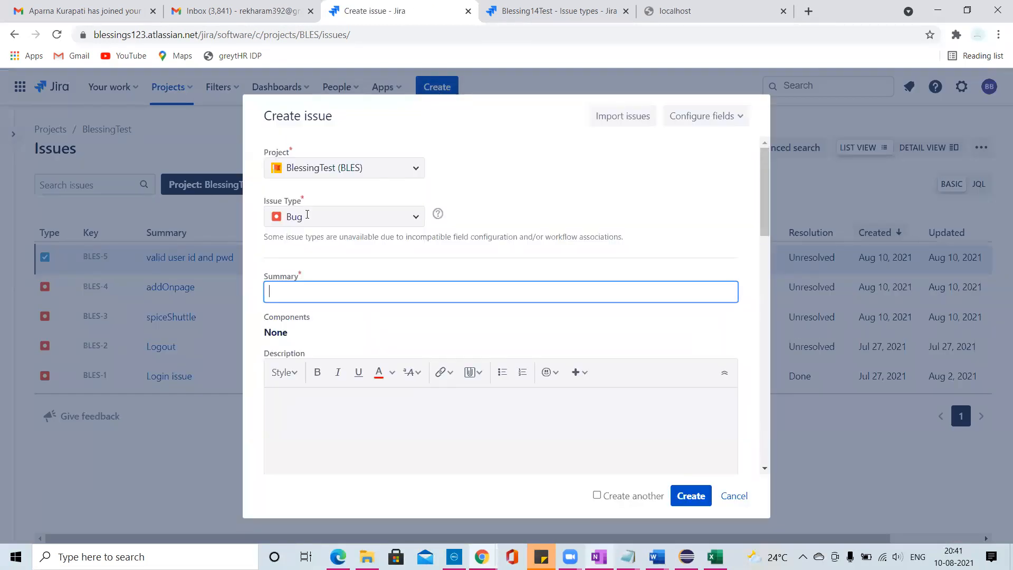
left_click(295, 294)
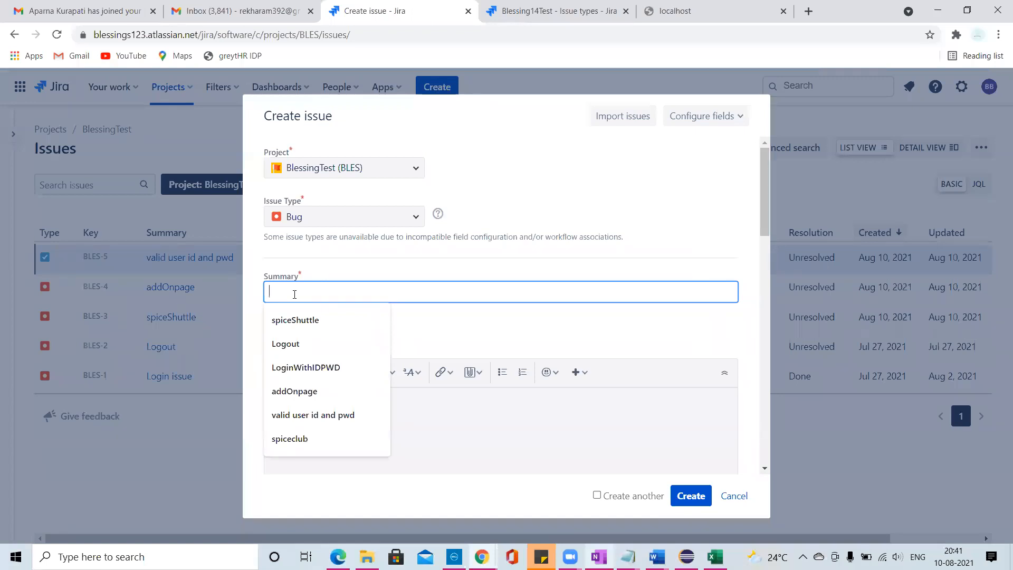
type("go")
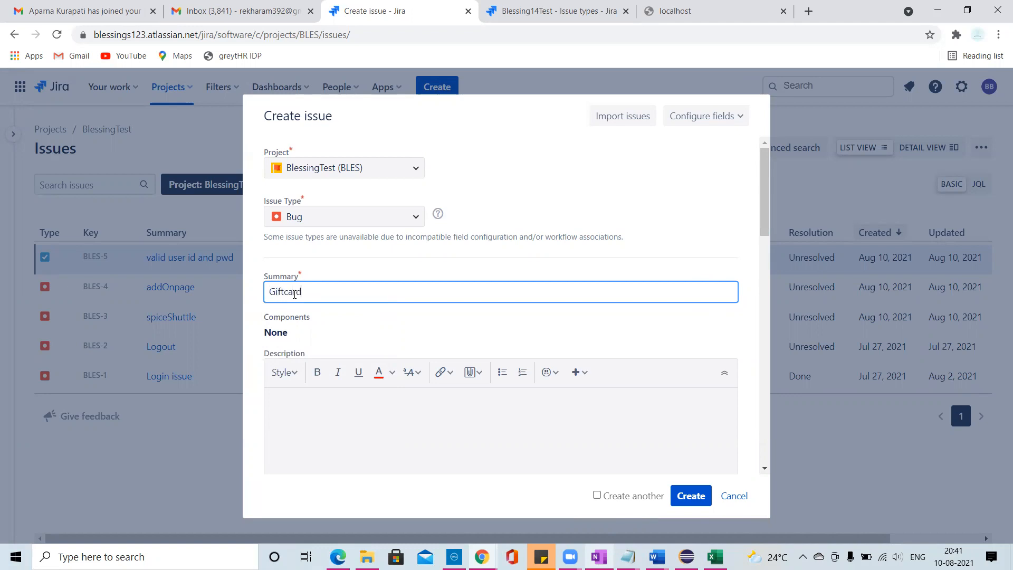
type("ageissue")
left_click(309, 413)
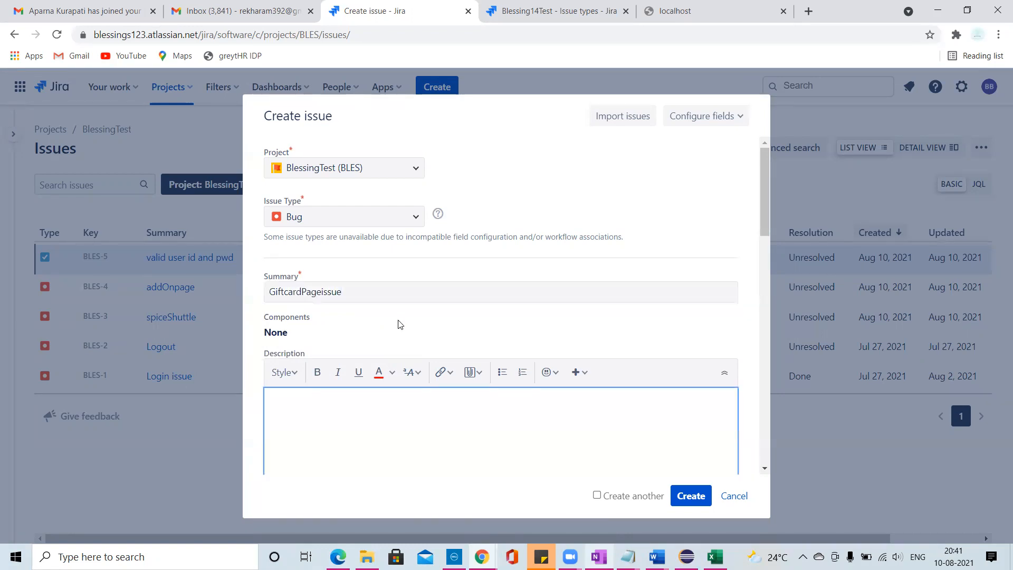
left_click(417, 176)
left_click(544, 176)
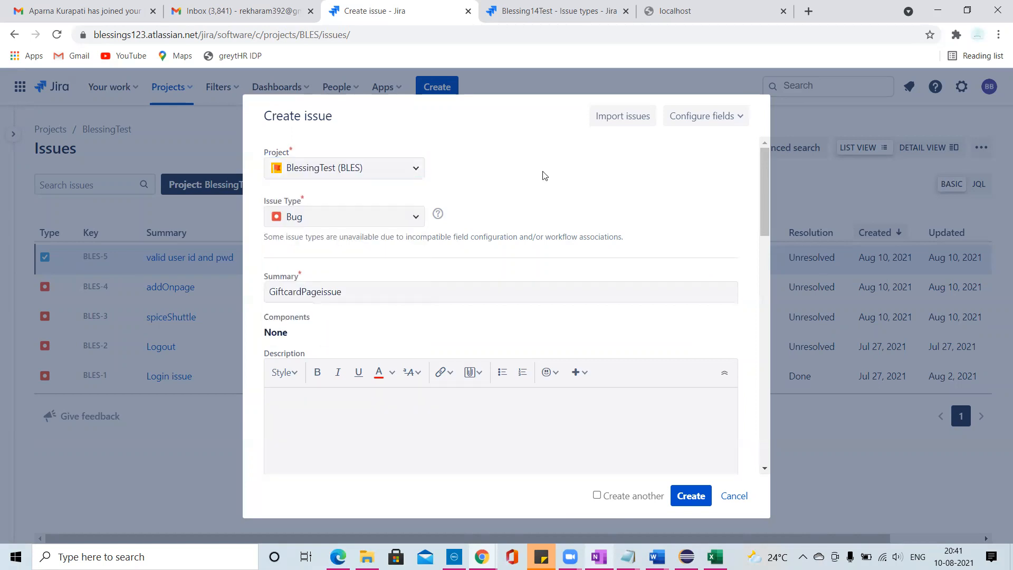
- Fill in the bug's description with the lines "expected:", "go to the gift card page:", "enter gift card details" and "send to the user"
left_click(394, 283)
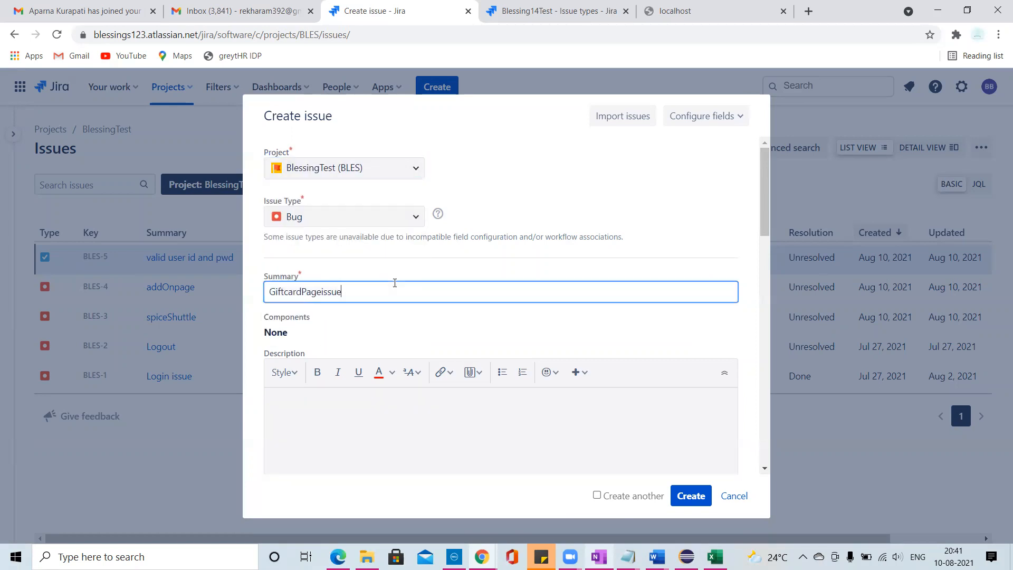
scroll(487, 288, "down", 1)
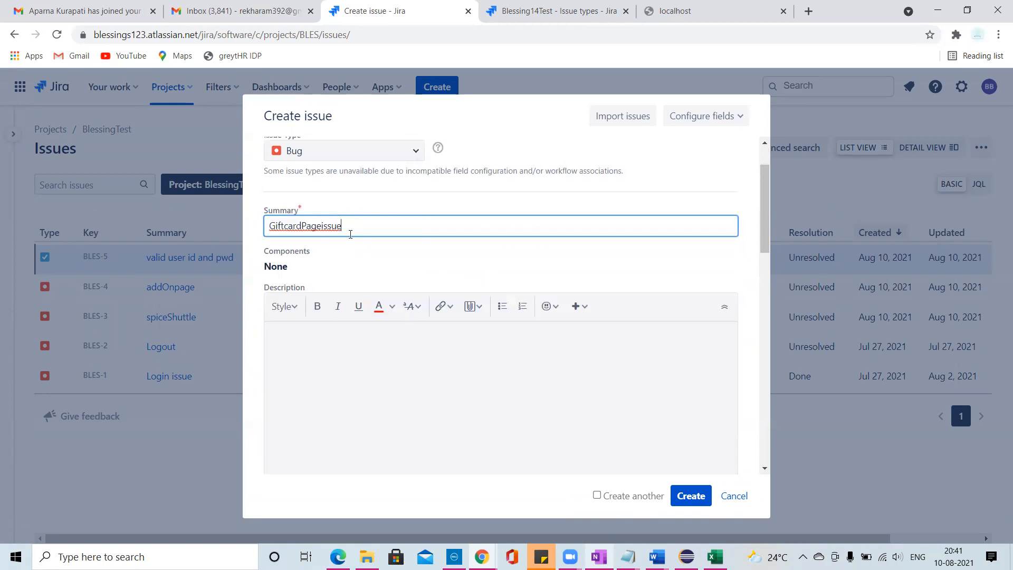
left_click(317, 369)
scroll(382, 352, "down", 2)
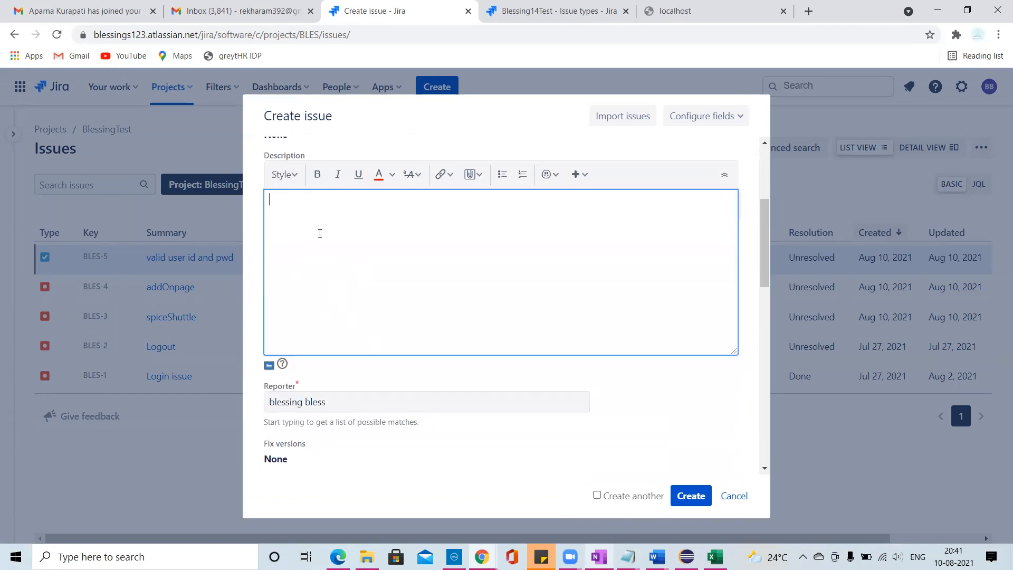
type("e")
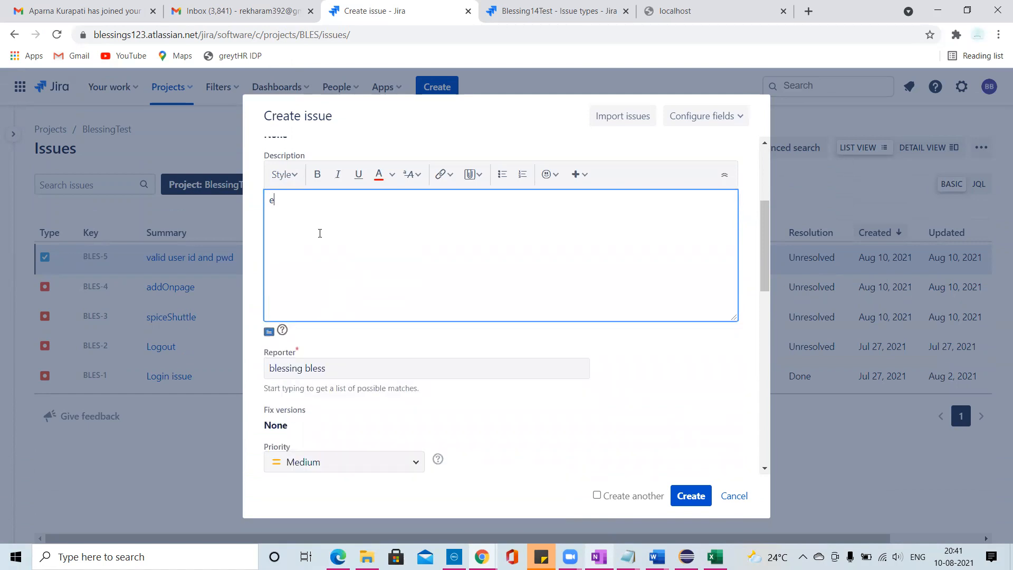
type("xpected:")
key("Return")
type("go to tyhe giftcard page")
key("BackSpace")
key("BackSpace")
key("BackSpace")
key("BackSpace")
key("BackSpace")
key("BackSpace")
key("BackSpace")
key("BackSpace")
key("BackSpace")
key("BackSpace")
key("BackSpace")
key("BackSpace")
key("BackSpace")
type("gift card ")
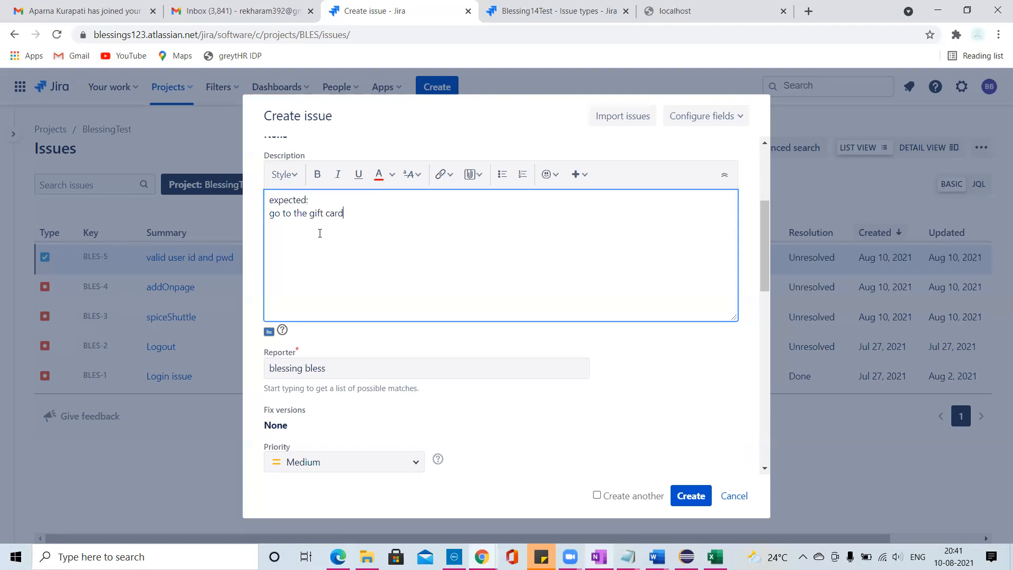
type("page:")
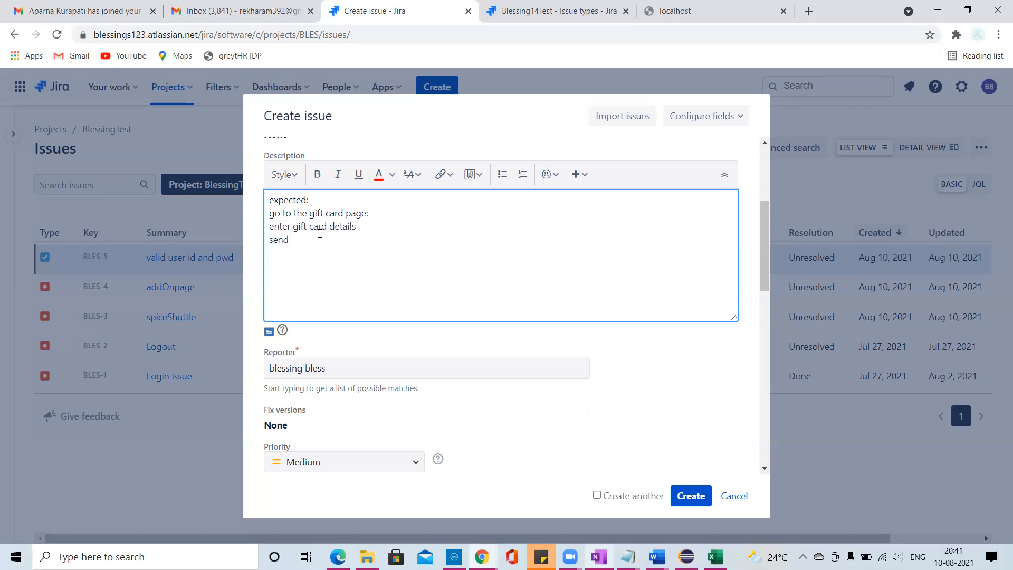
type("he user")
- Make the "expected:" heading in the description bold
left_click_drag(309, 199, 263, 203)
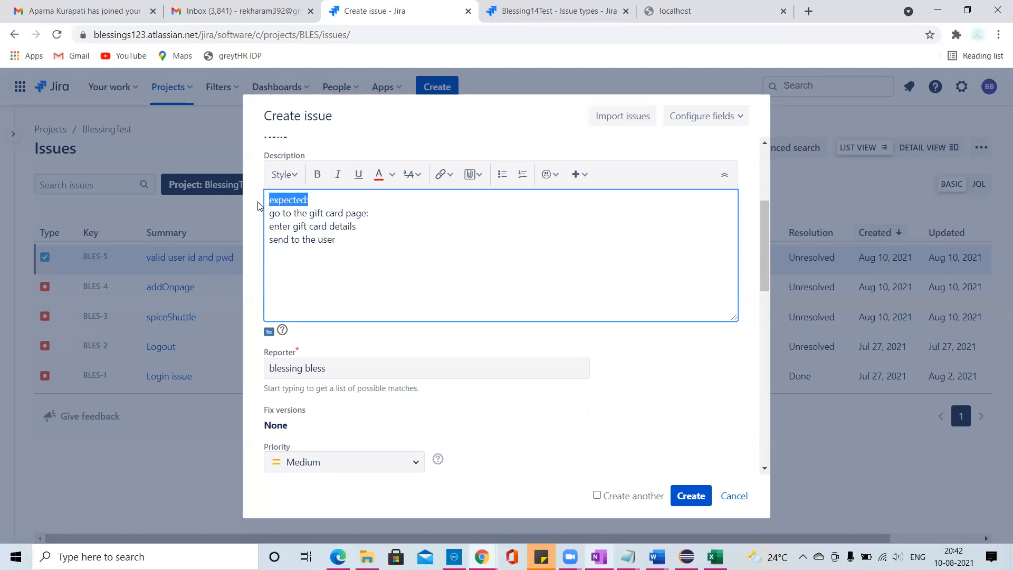
left_click(314, 174)
left_click(339, 264)
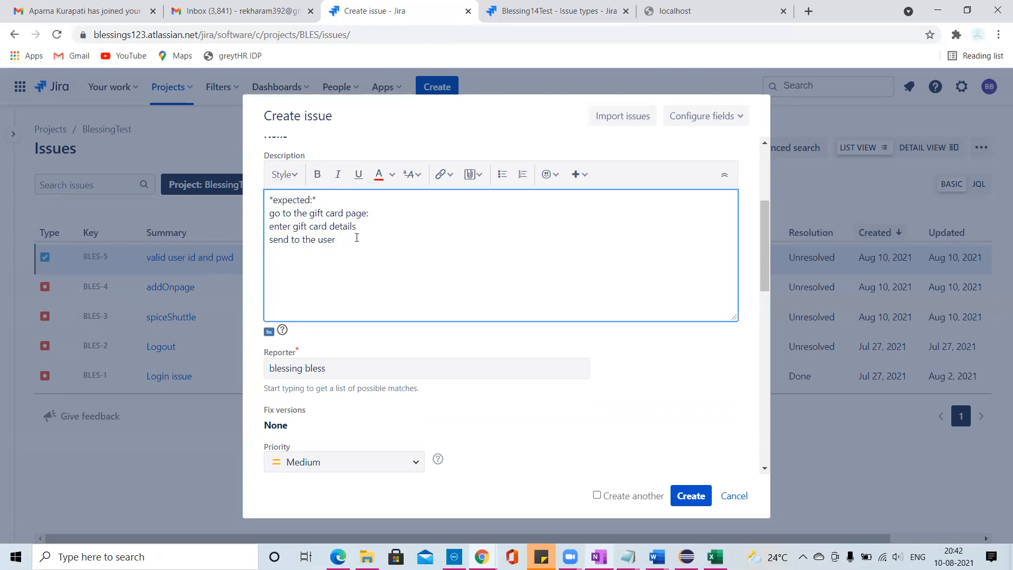
- Add an "Actual:" section to the description, copying the first two expected steps and ending with "niot able to send to the user"
type("Actual:")
left_click_drag(363, 232, 261, 218)
key("ctrl+c")
left_click(280, 275)
key("ctrl+v")
key("Return")
type("niot ab")
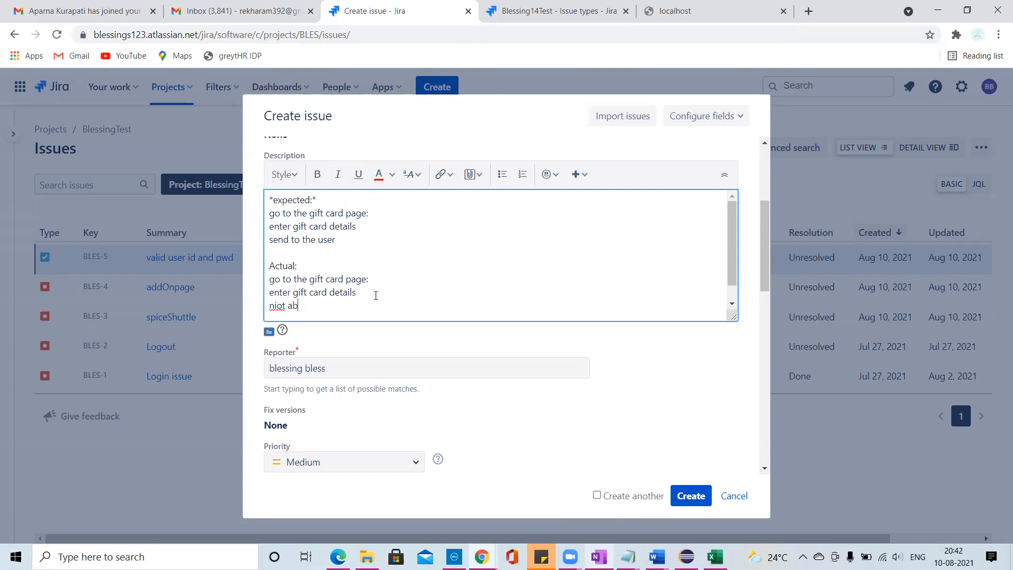
type("le to sd")
type("nd to the user")
- Examine the bug's reporter, priority, labels, estimate, environment, attachment, due date and linked issue fields, keeping their defaults
scroll(352, 327, "down", 1)
left_click(349, 302)
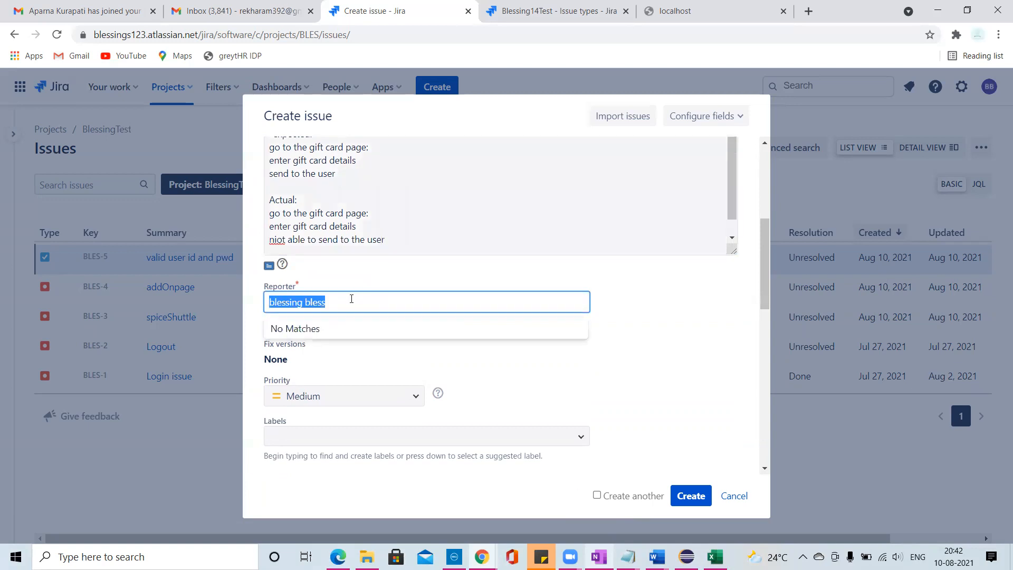
left_click(350, 277)
scroll(376, 366, "down", 1)
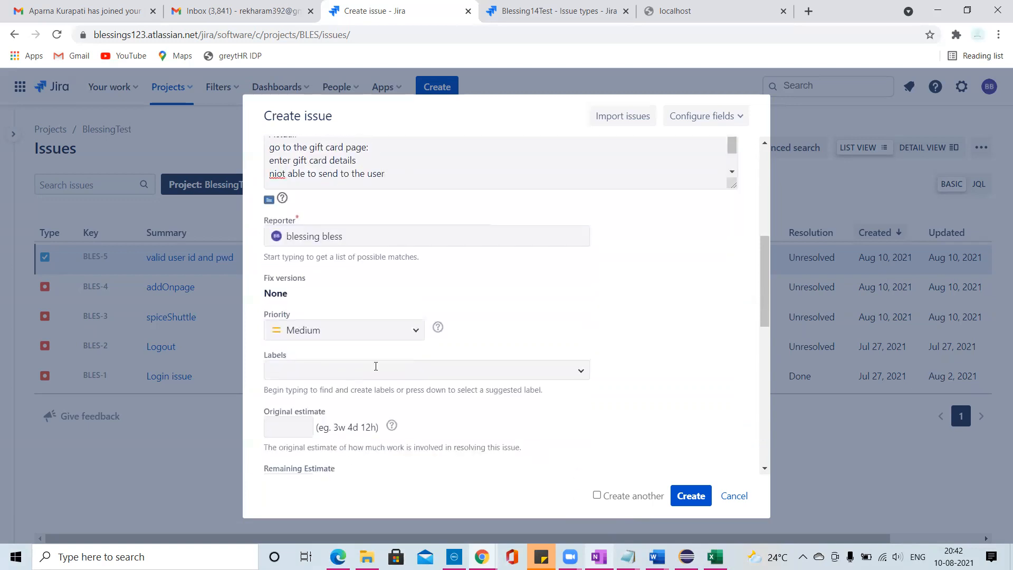
left_click(415, 330)
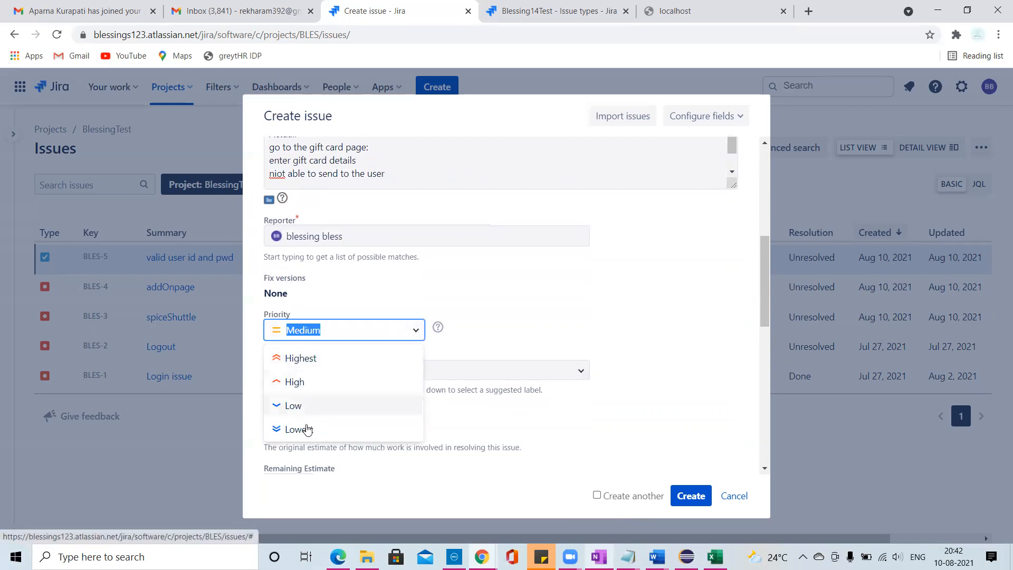
left_click(504, 336)
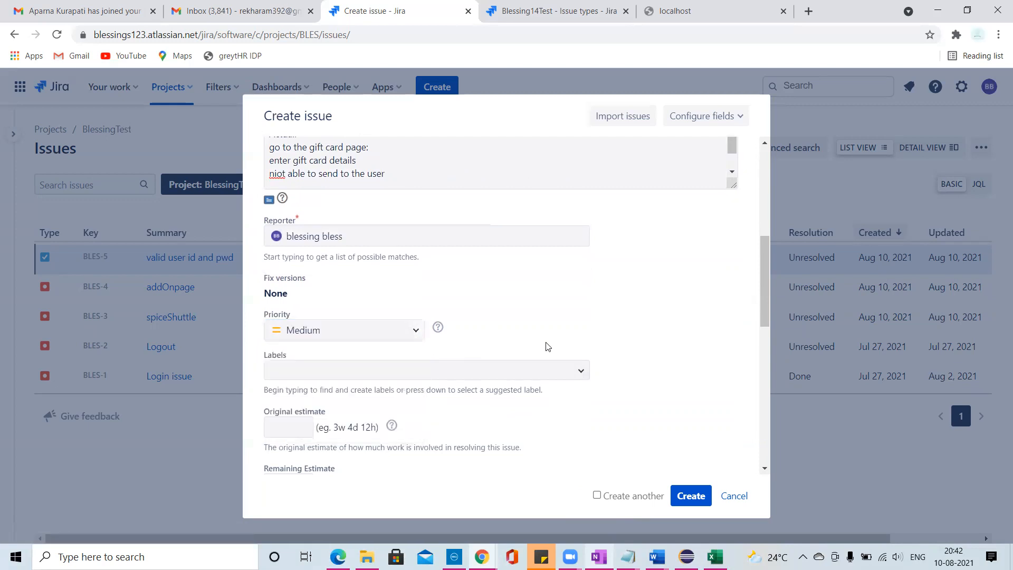
scroll(545, 346, "down", 1)
left_click(582, 306)
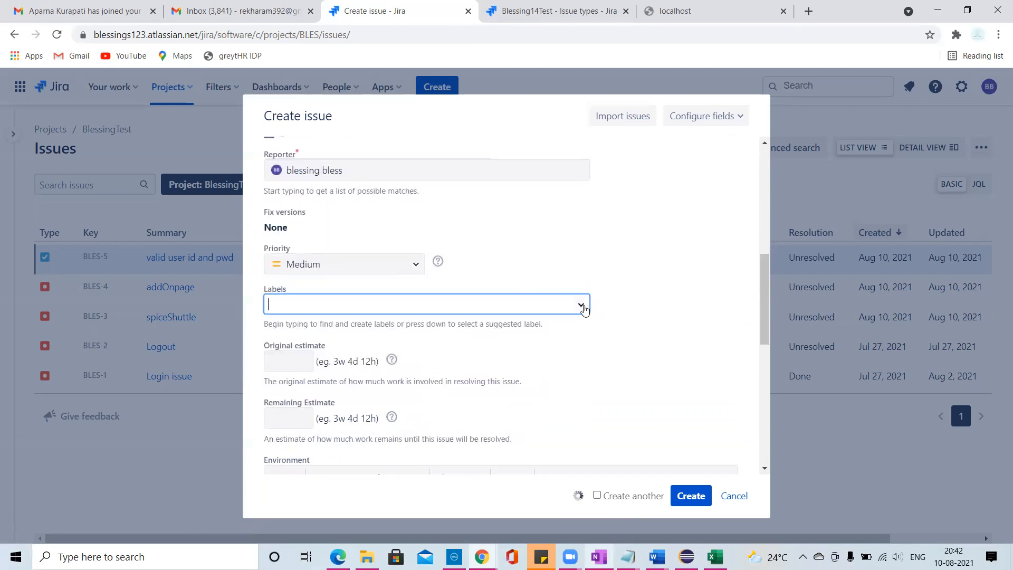
left_click(592, 260)
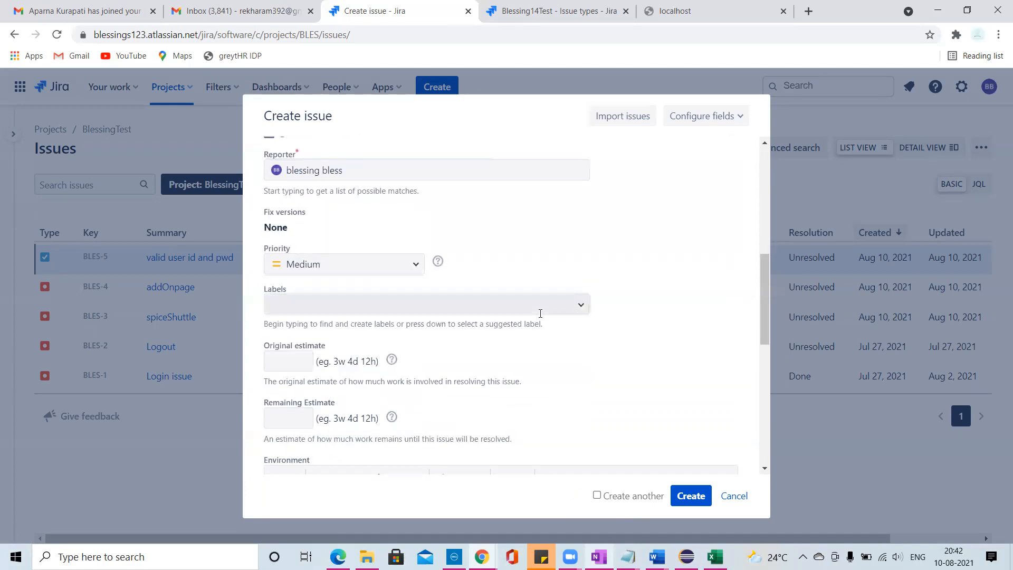
scroll(538, 312, "down", 1)
left_click(285, 295)
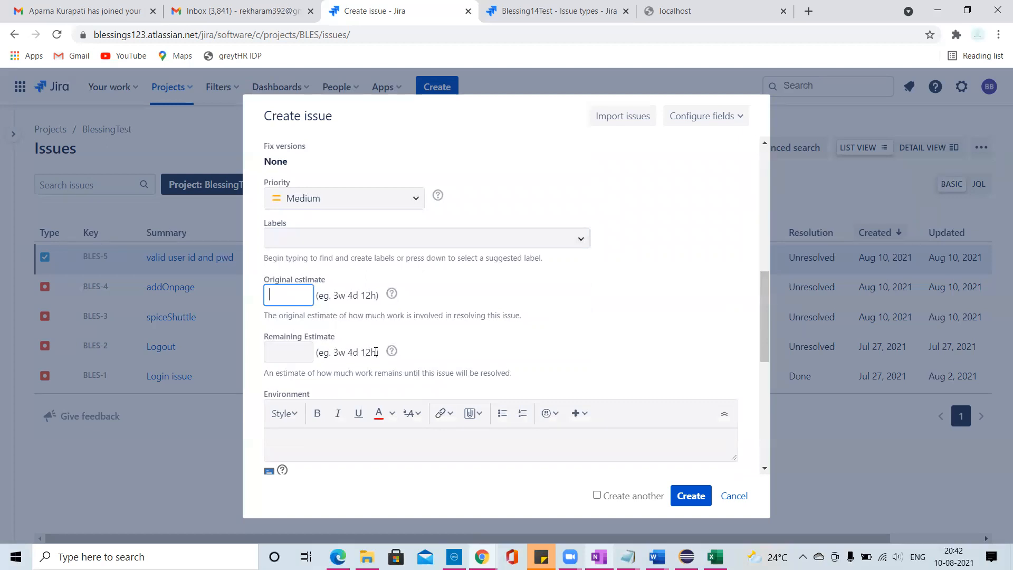
scroll(376, 352, "down", 2)
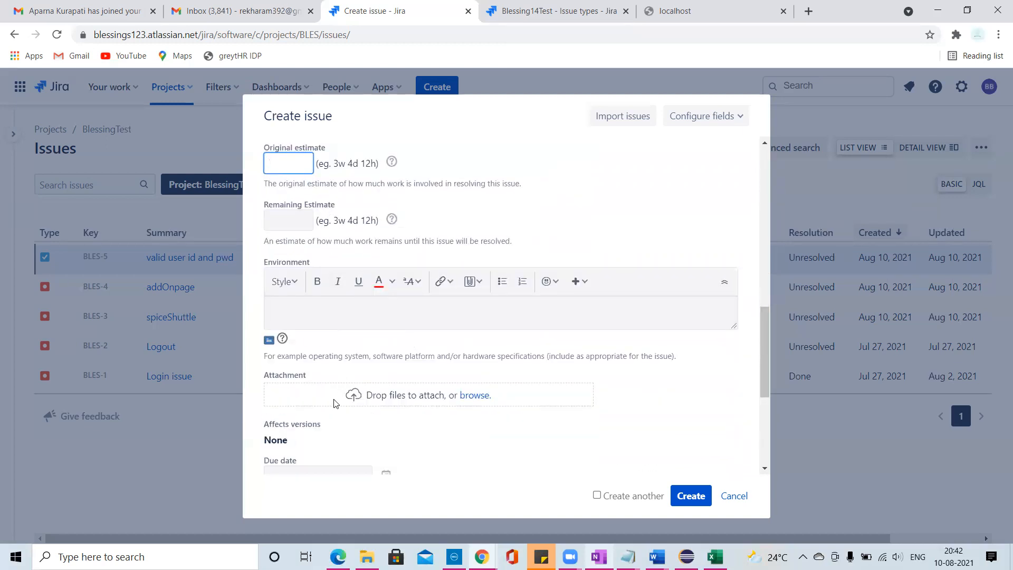
scroll(387, 431, "down", 1)
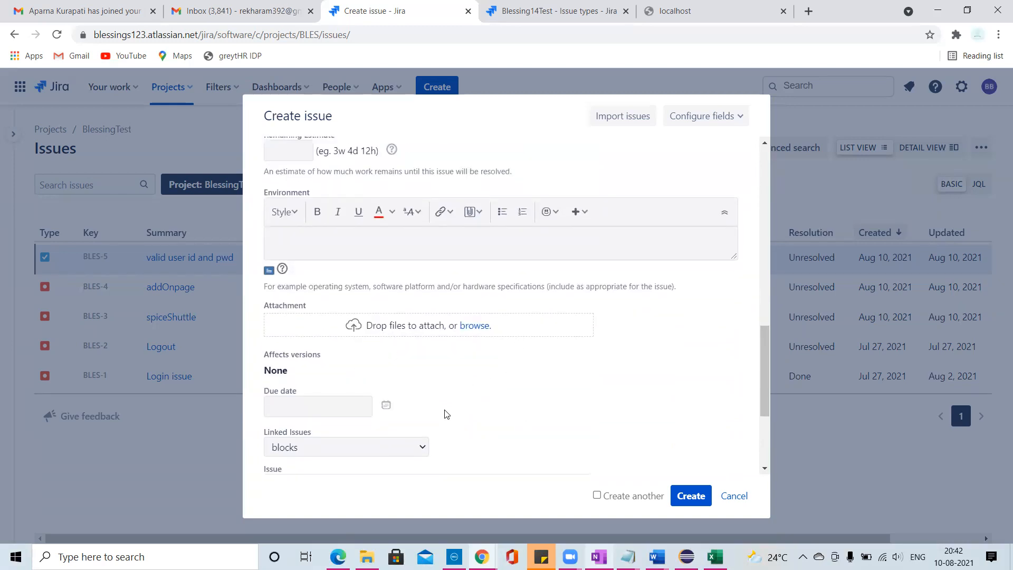
scroll(446, 413, "down", 2)
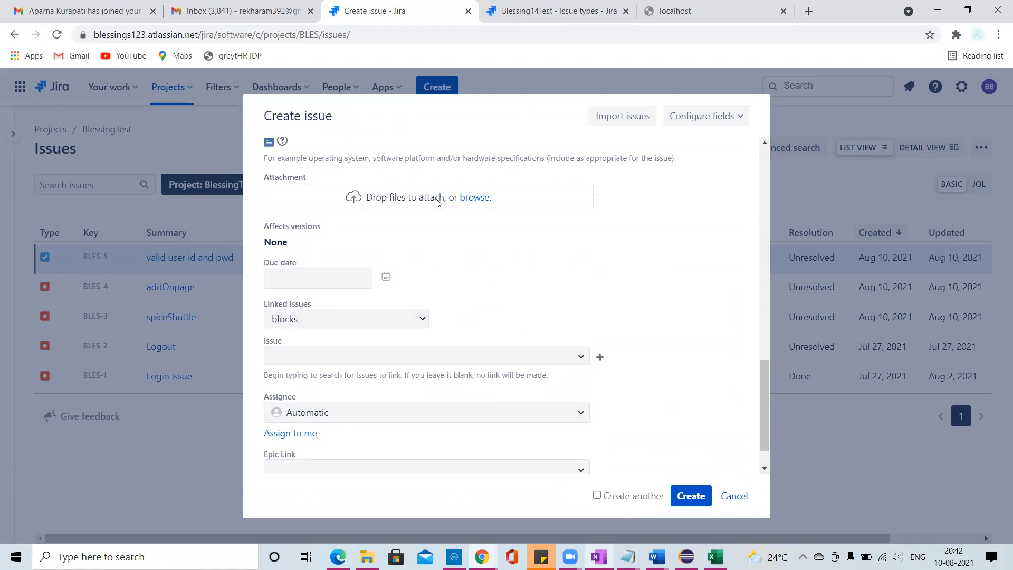
scroll(460, 352, "down", 1)
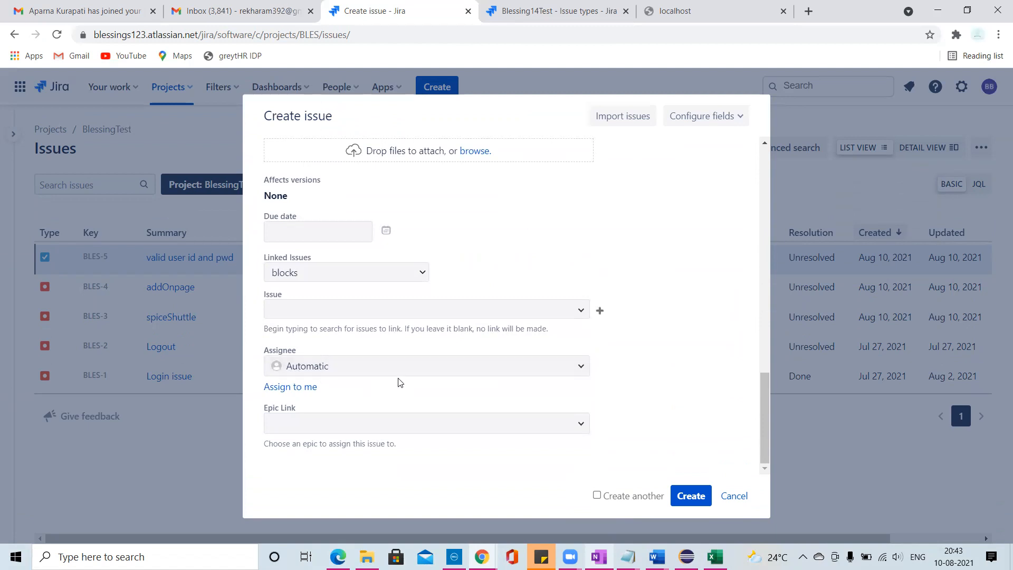
- Create the bug with the first person listed under All Users as assignee, and refresh the issues list
left_click(581, 366)
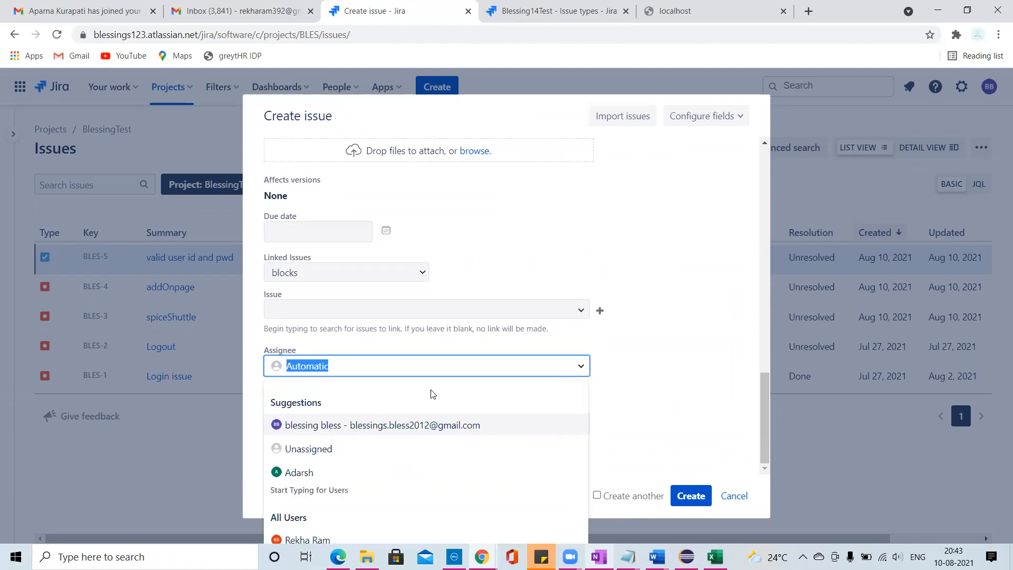
left_click(306, 540)
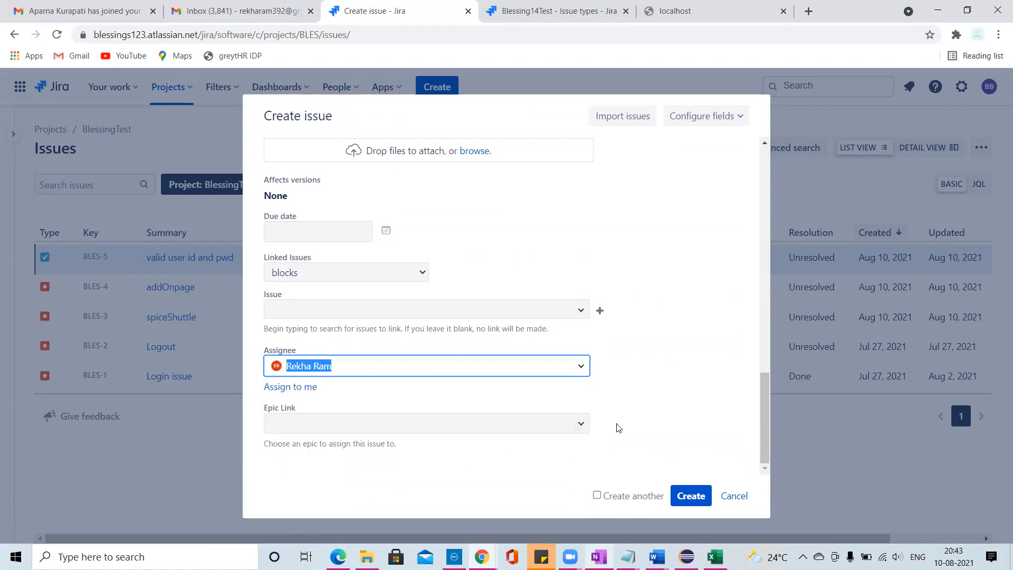
left_click(690, 495)
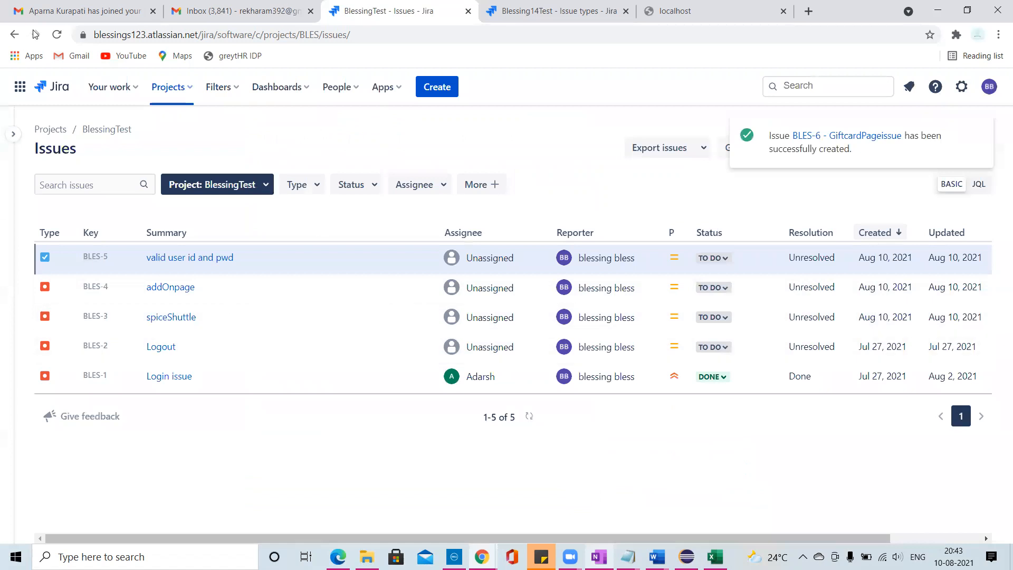
left_click(57, 34)
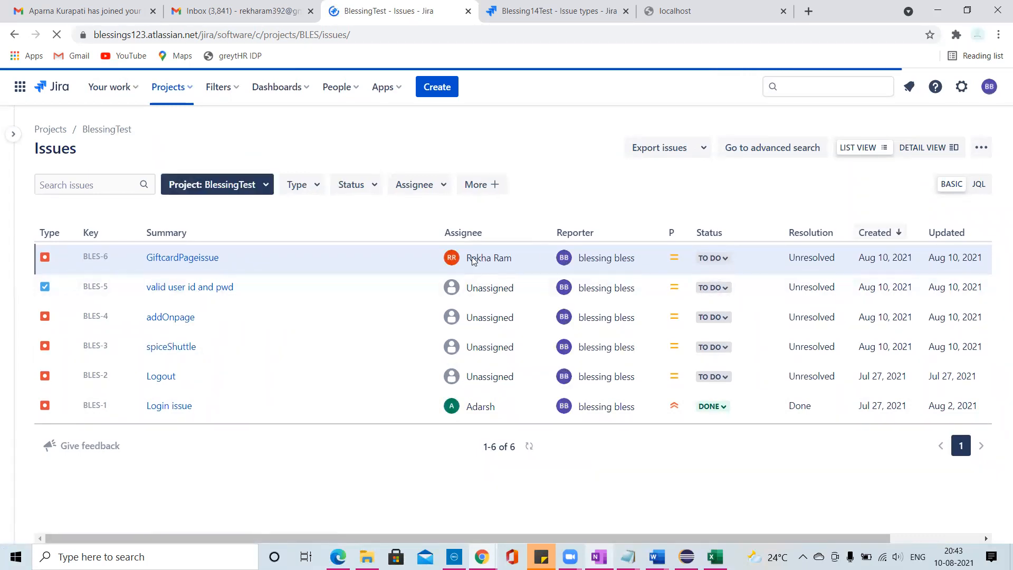
- Move GiftcardPageissue (BLES-6) through the statuses In Progress, In Review and Done
left_click(726, 260)
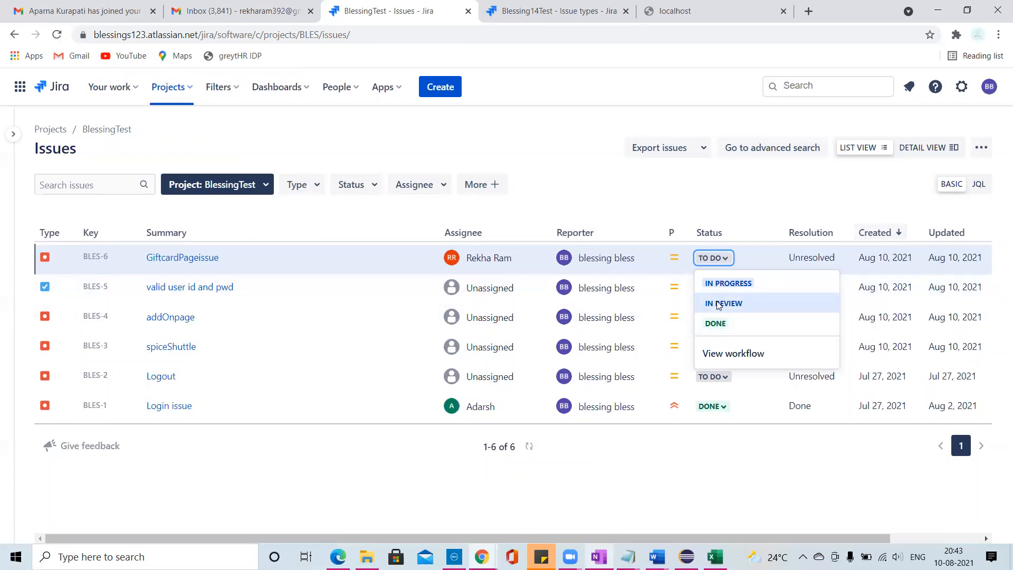
left_click(730, 284)
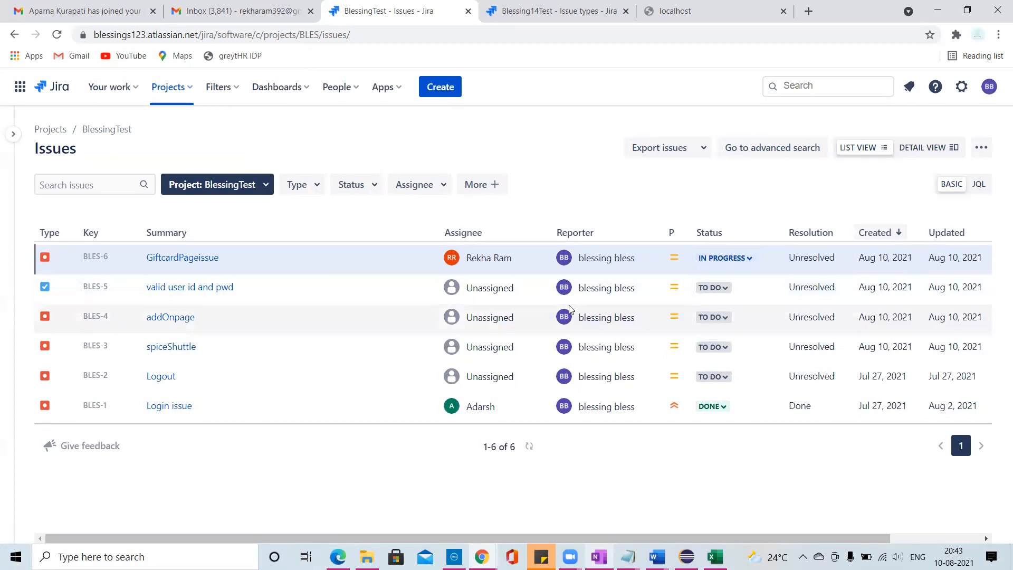
left_click(727, 258)
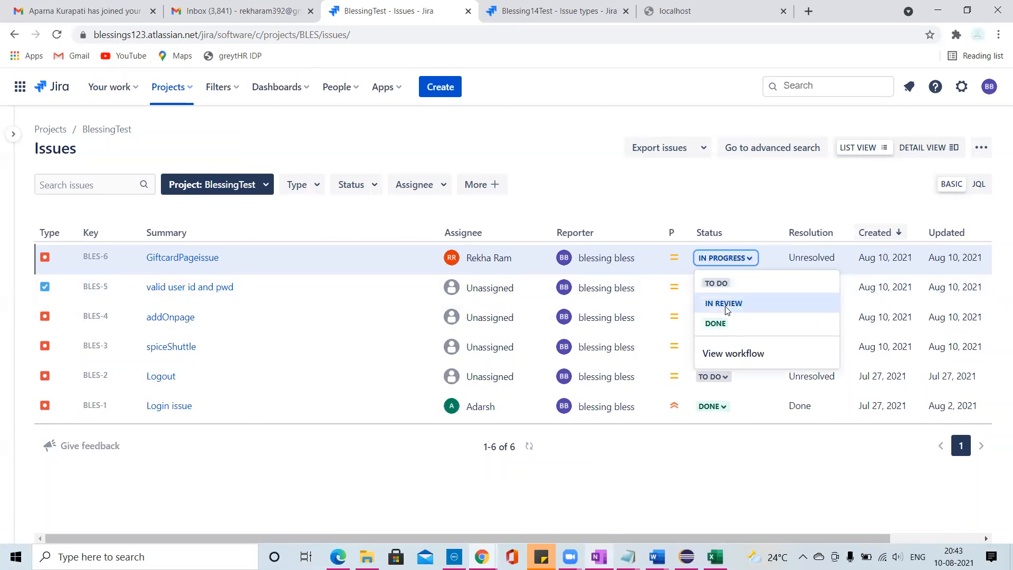
left_click(724, 305)
left_click(731, 258)
left_click(716, 324)
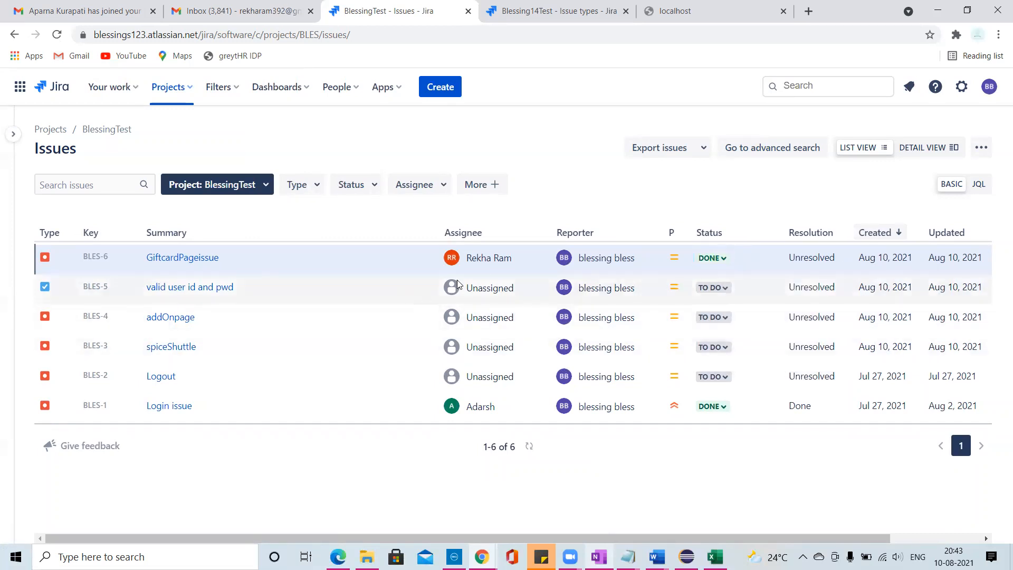
- Open GiftcardPageissue (BLES-6) and examine the history of its status changes
left_click(196, 261)
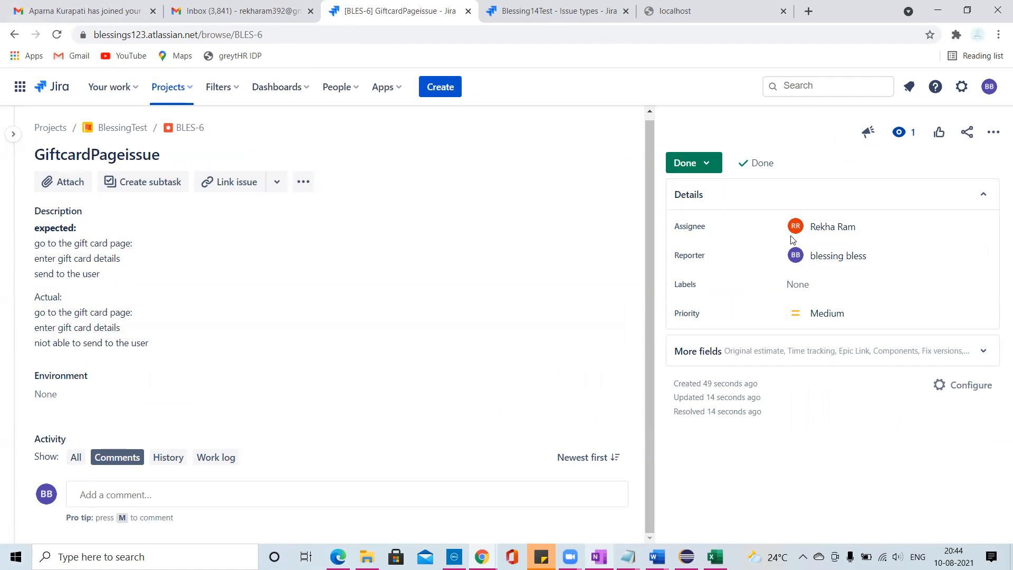
left_click(168, 457)
scroll(422, 410, "down", 5)
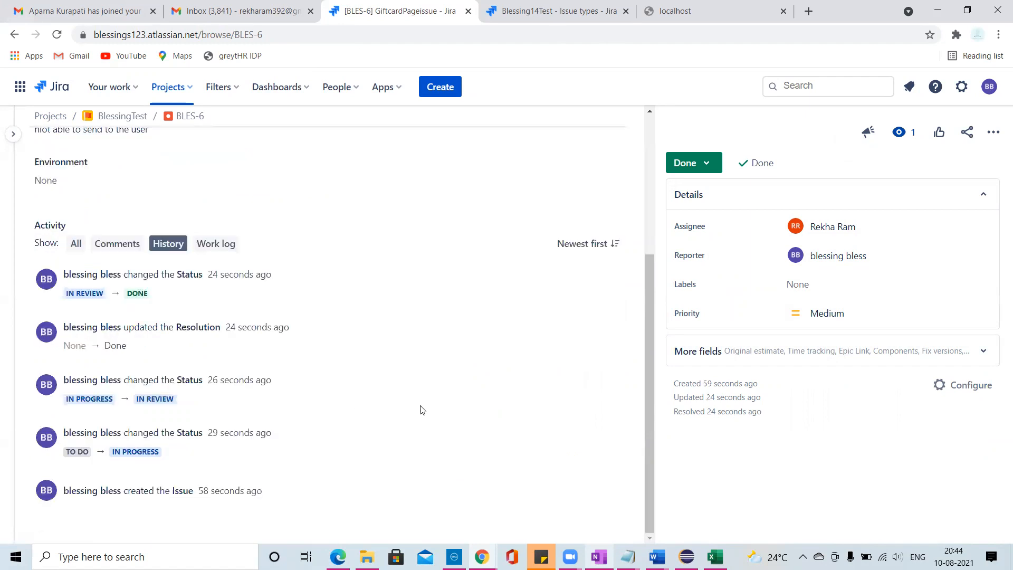
left_click_drag(274, 282, 61, 278)
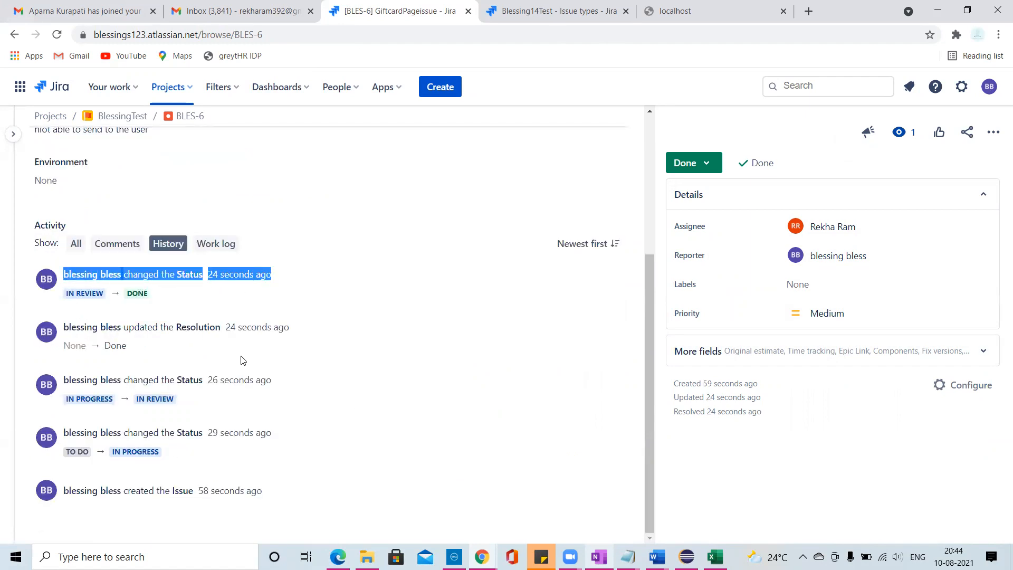
left_click_drag(274, 506, 62, 293)
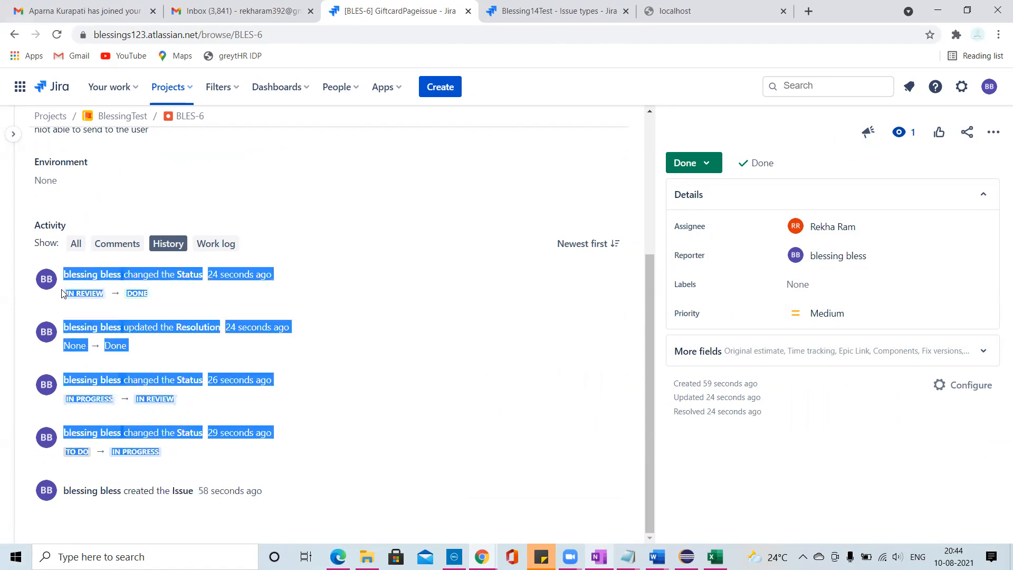
scroll(414, 440, "up", 4)
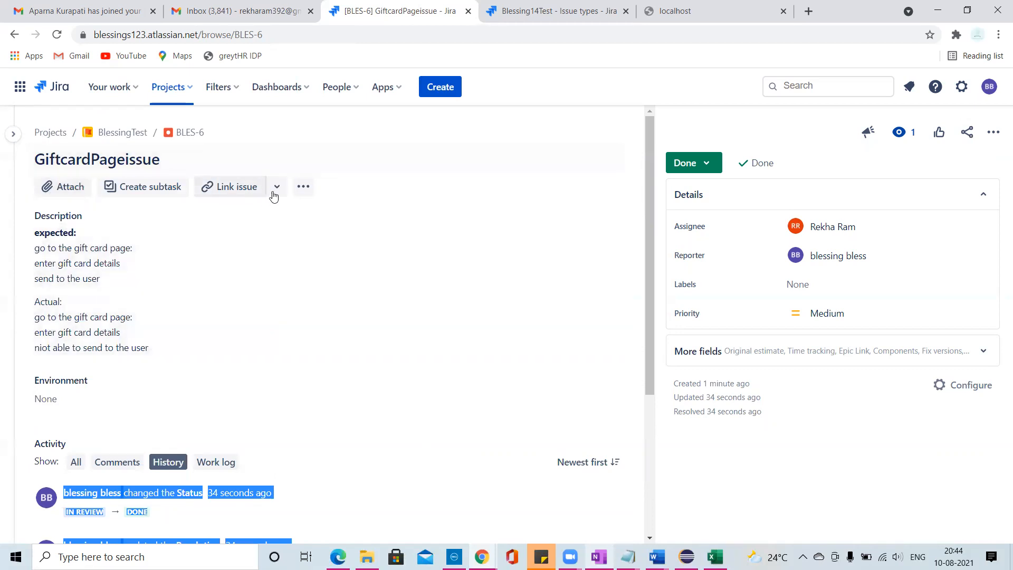
- Examine the link types available for linking another issue to GiftcardPageissue, its additional actions and its activity history
left_click(256, 189)
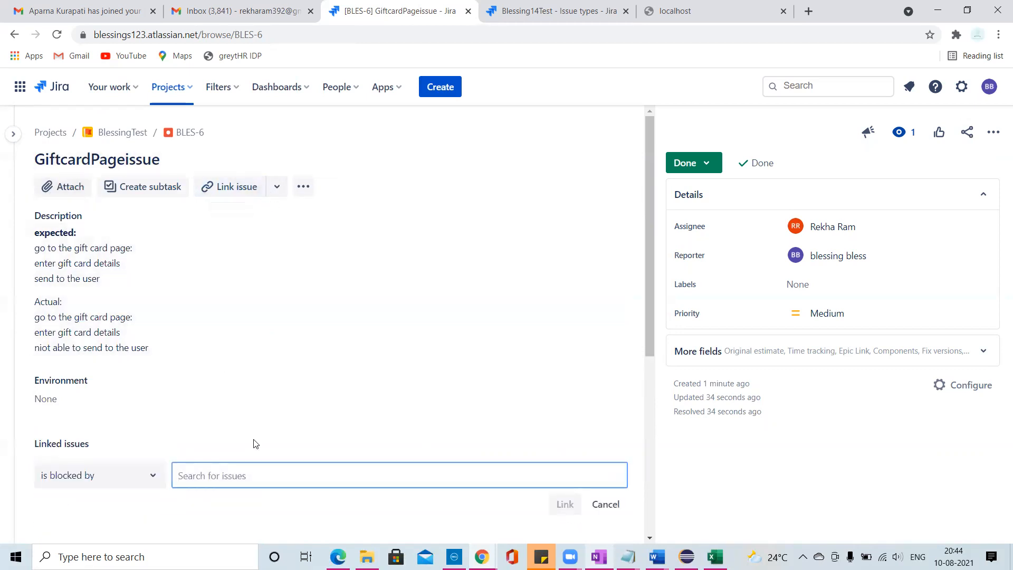
left_click(153, 477)
scroll(174, 409, "down", 1)
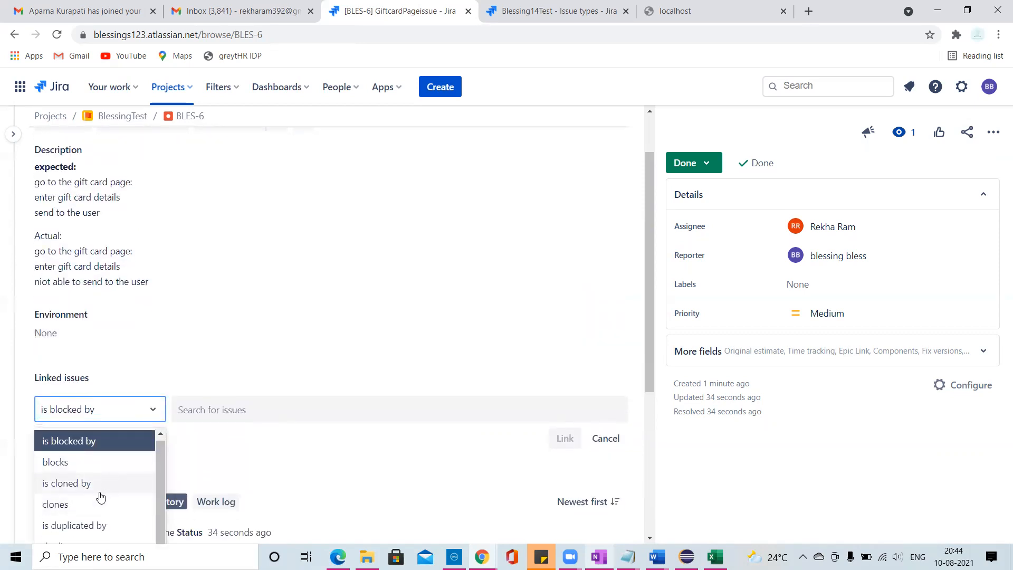
scroll(364, 324, "up", 1)
left_click(304, 186)
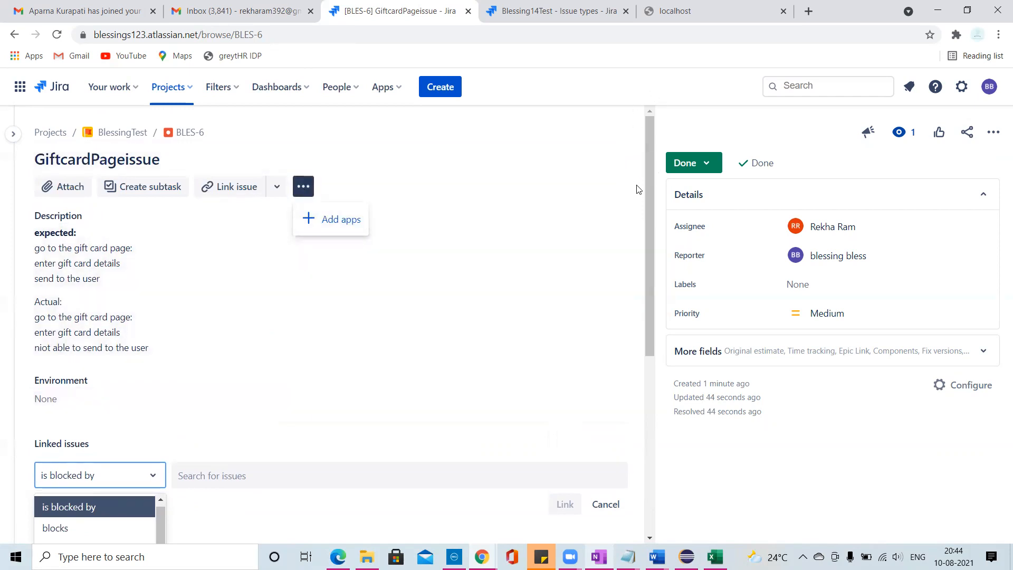
left_click_drag(645, 196, 669, 422)
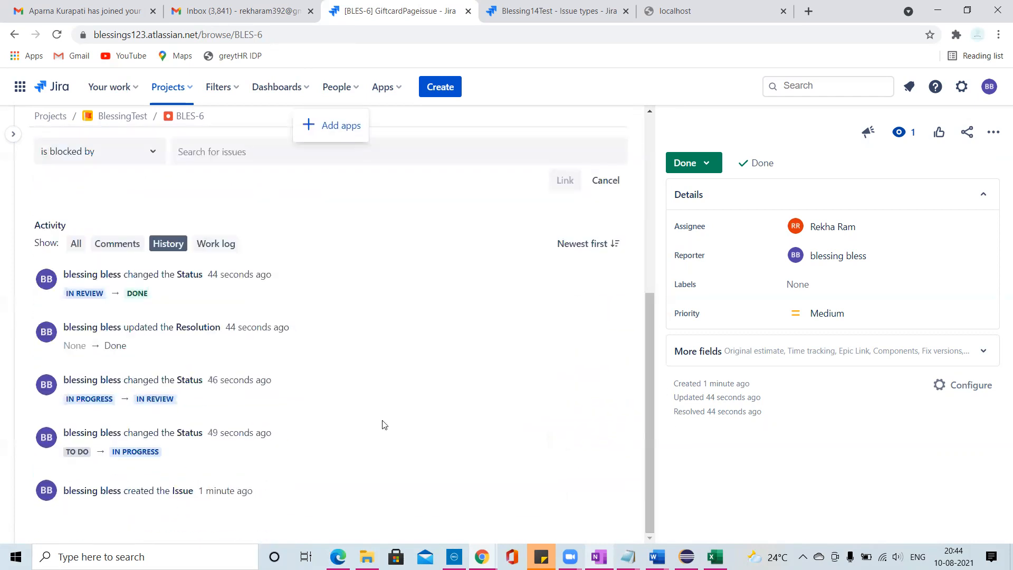
scroll(384, 425, "up", 5)
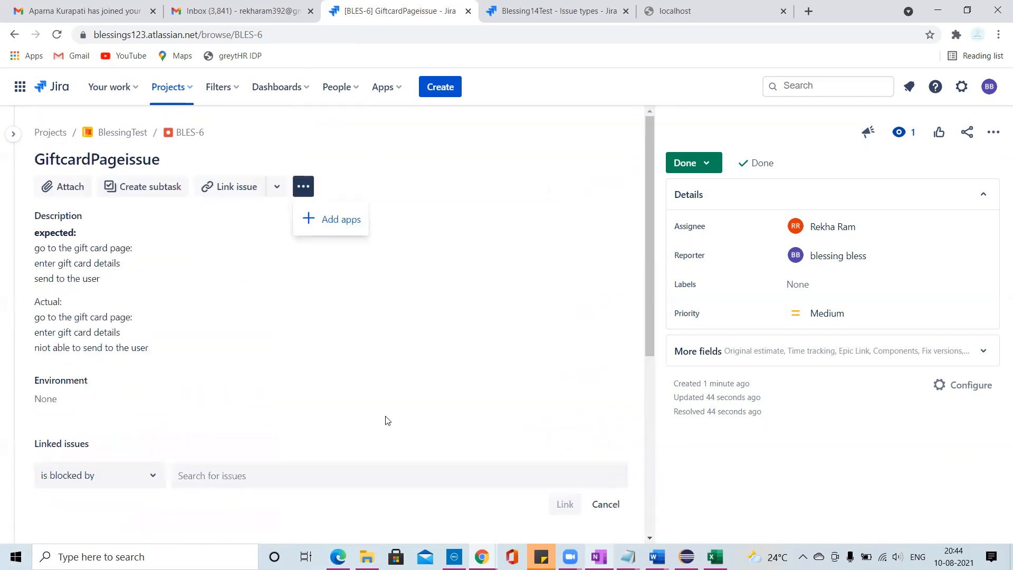
- Return to the list of software projects and open the BlessingTest project
left_click(20, 86)
left_click(47, 176)
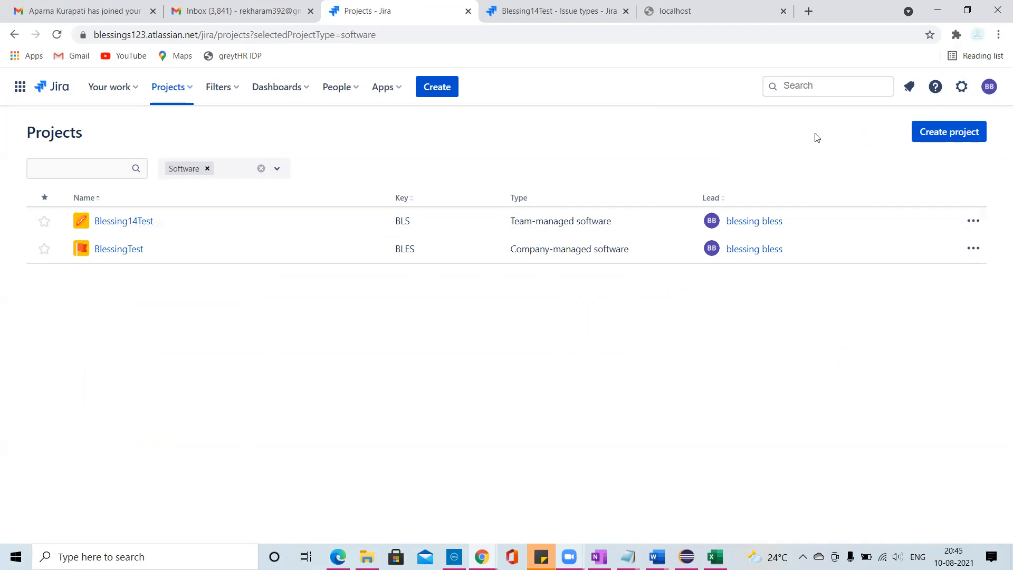
left_click(400, 35)
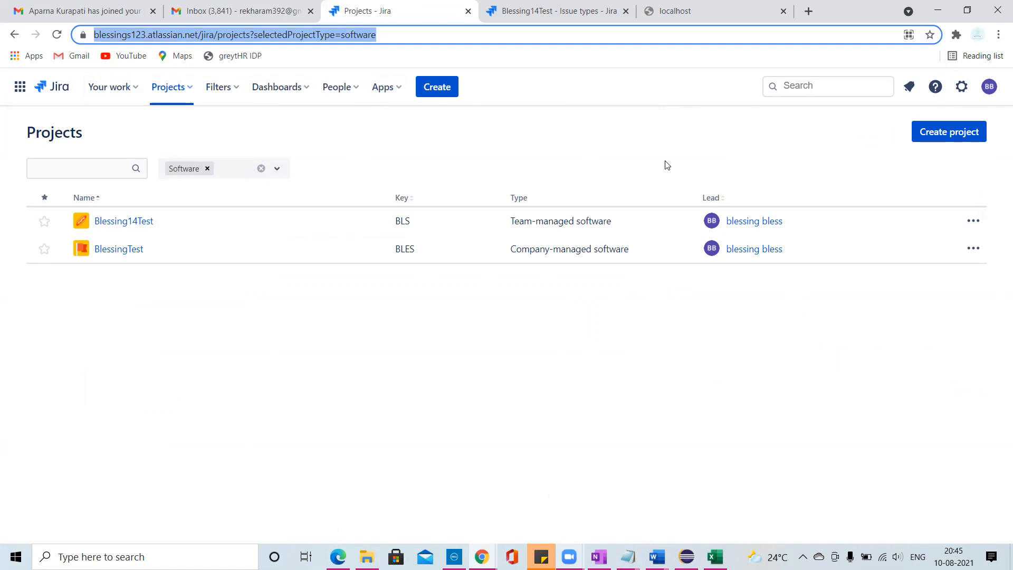
left_click(119, 249)
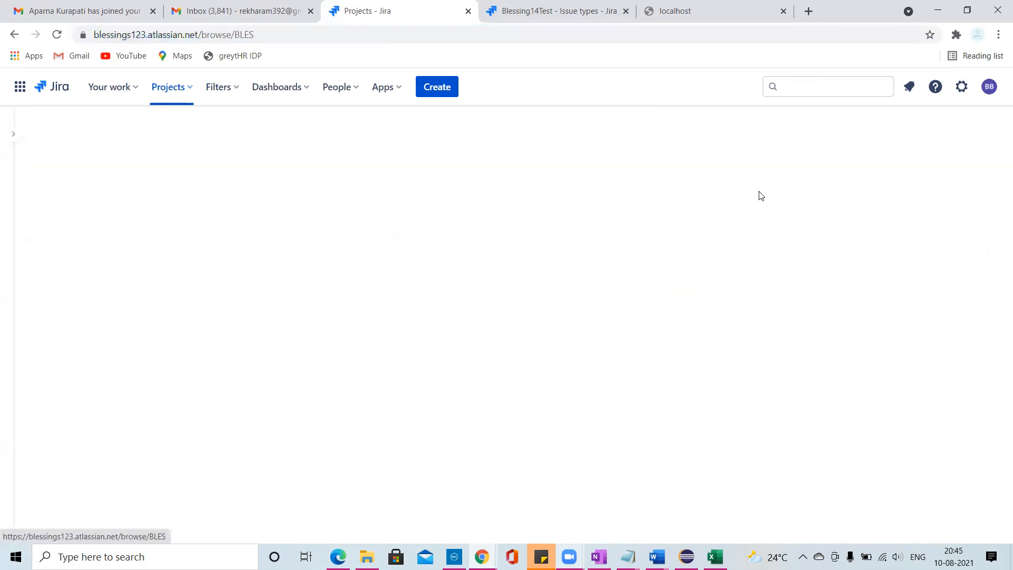